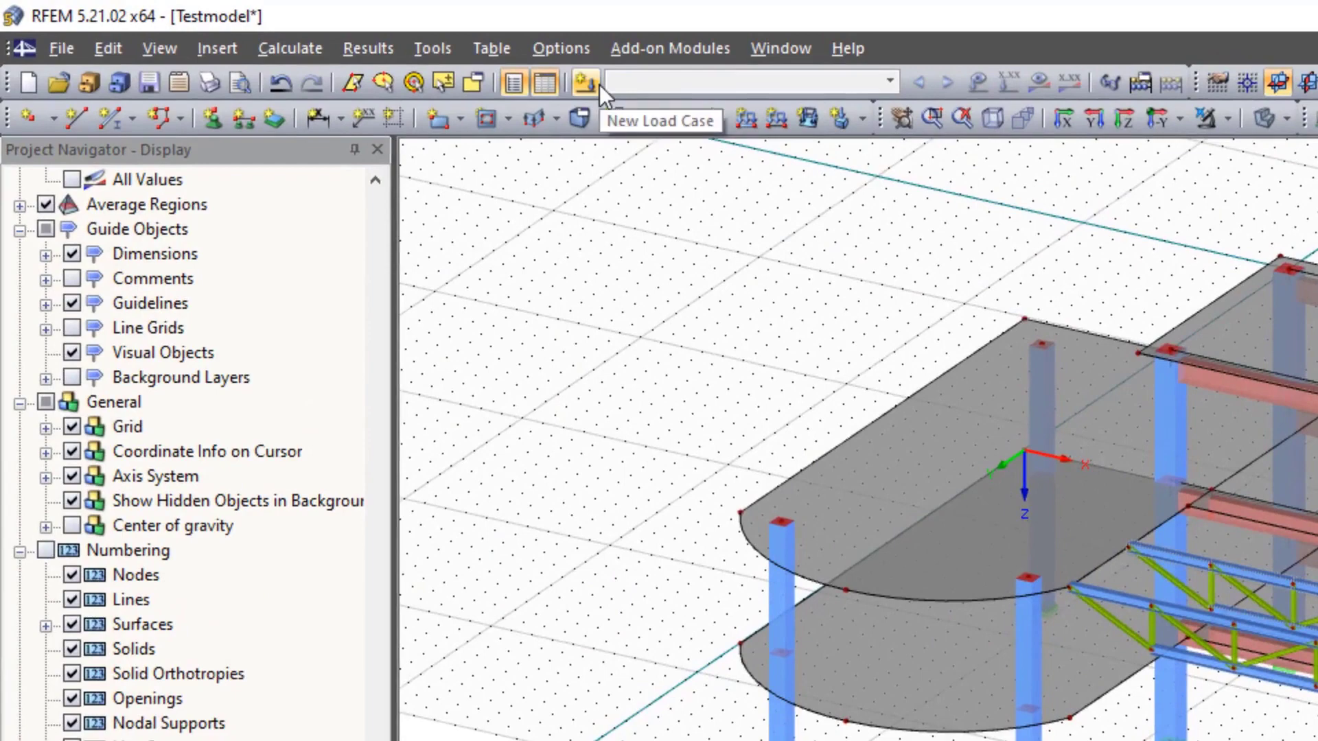
- Create load case LC1 with the description Self-weight and the action category Permanent
{"action": "left_click", "coordinate": [599, 85]}
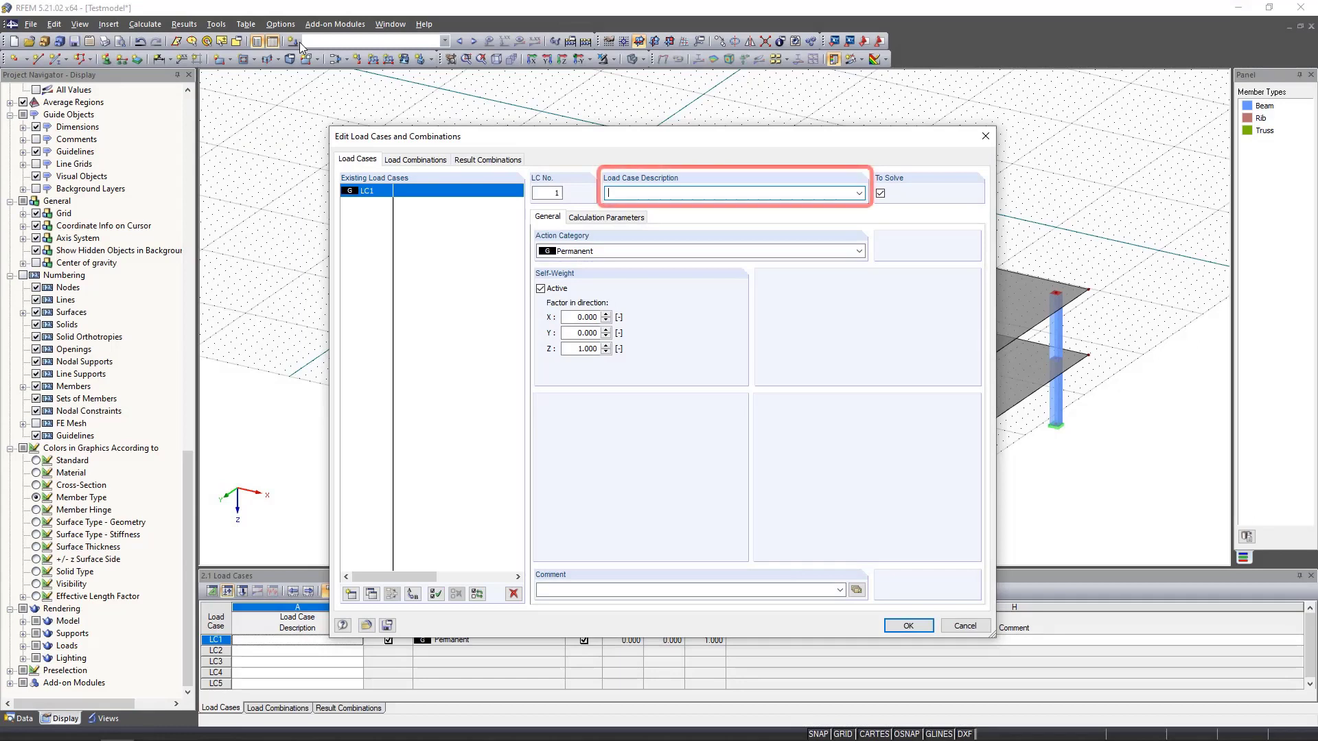
{"action": "left_click", "coordinate": [859, 194]}
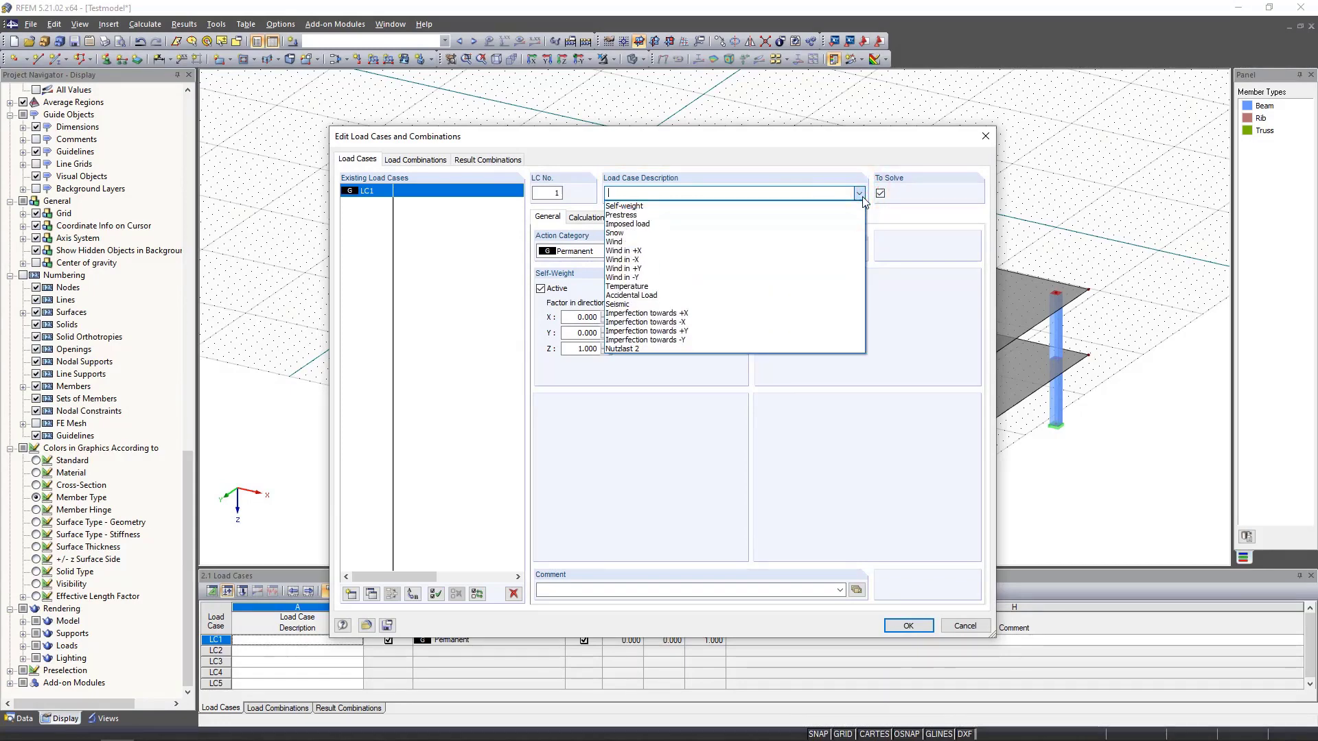
{"action": "left_click", "coordinate": [690, 204]}
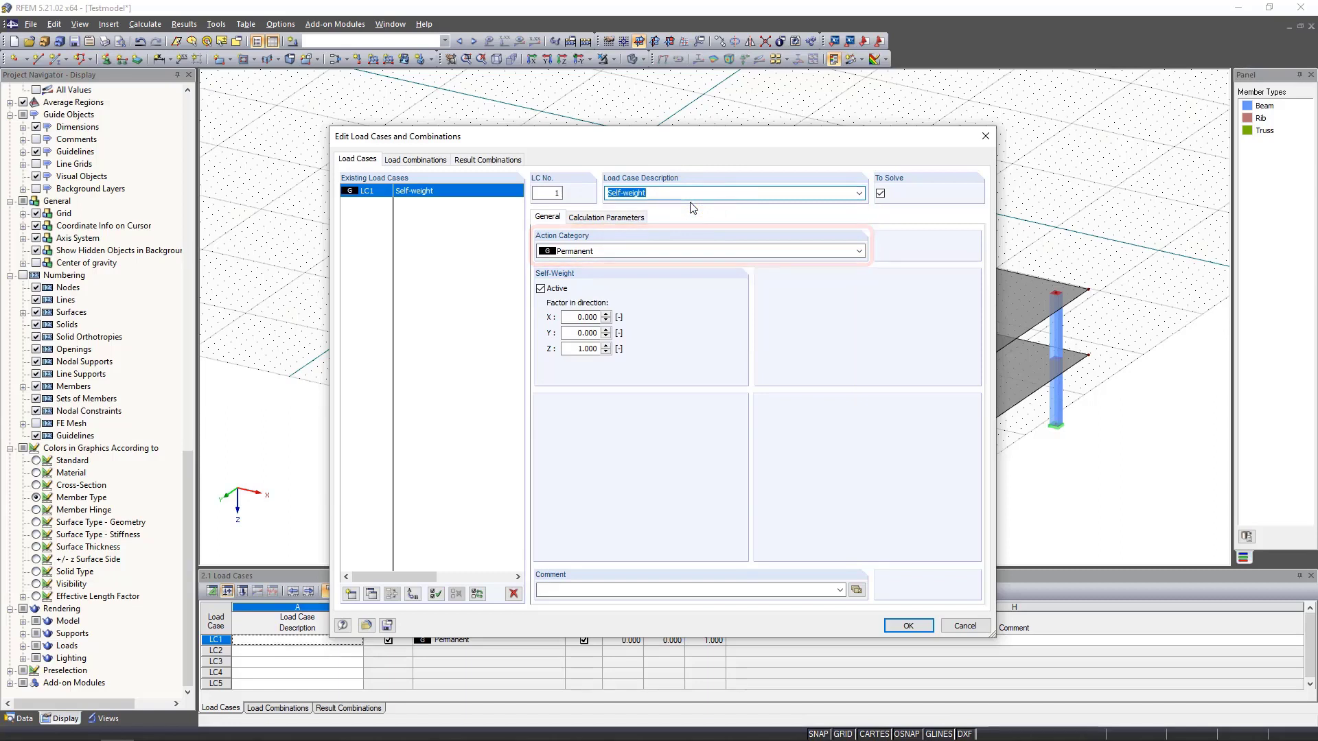
{"action": "left_click", "coordinate": [858, 251]}
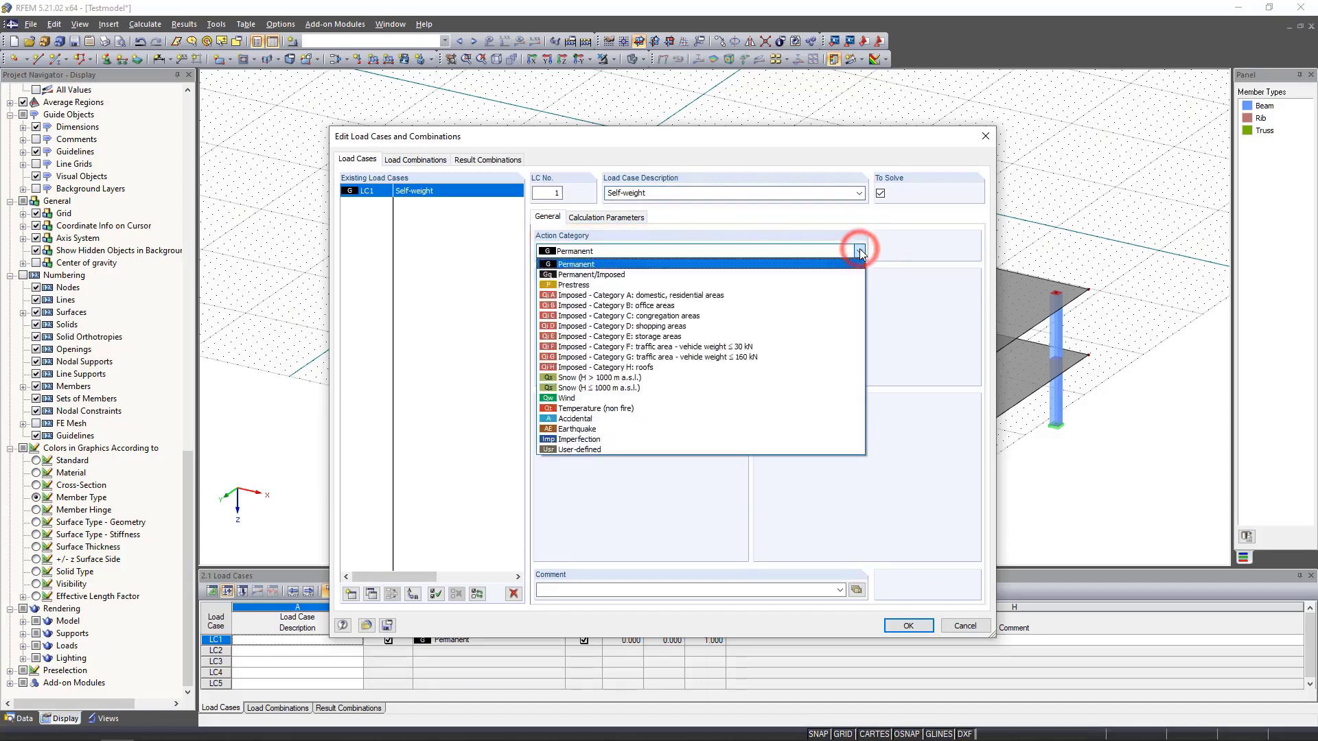
{"action": "left_click", "coordinate": [859, 252]}
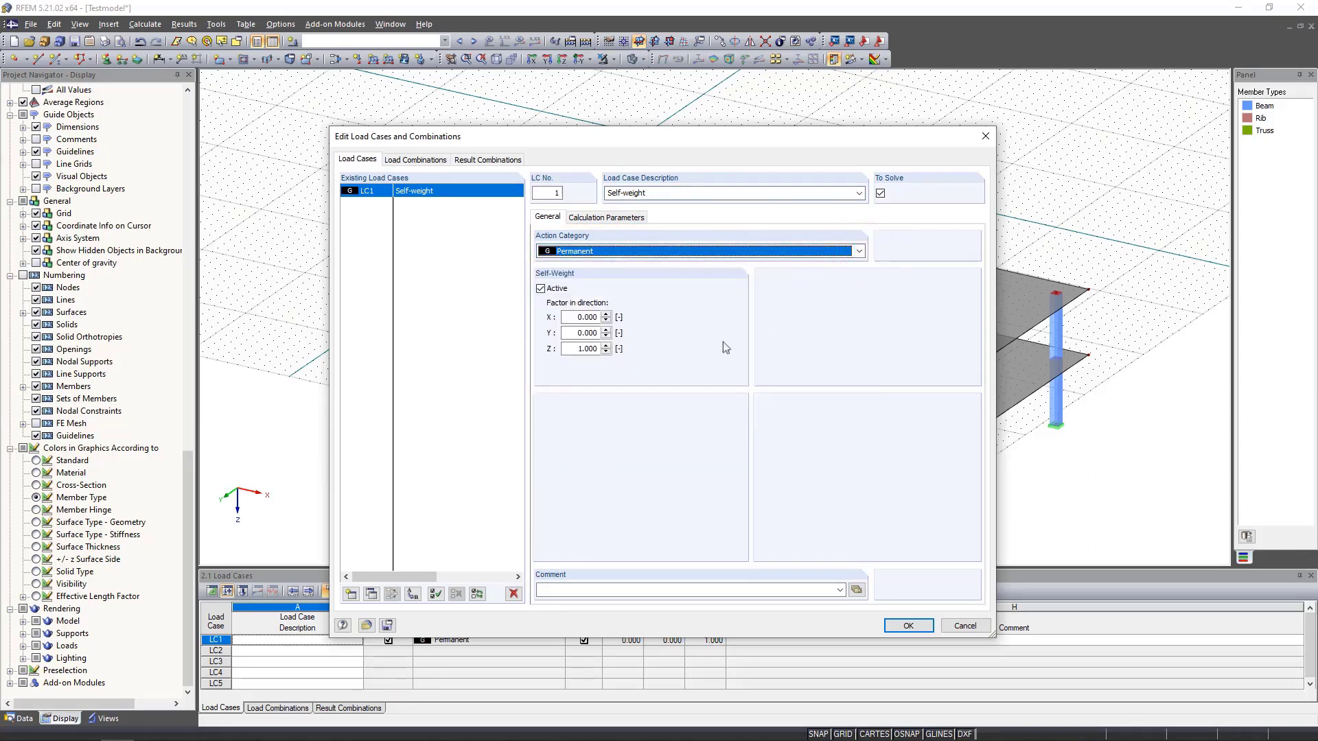
- Add load case LC2 with the description Imposed load
{"action": "left_click", "coordinate": [351, 594]}
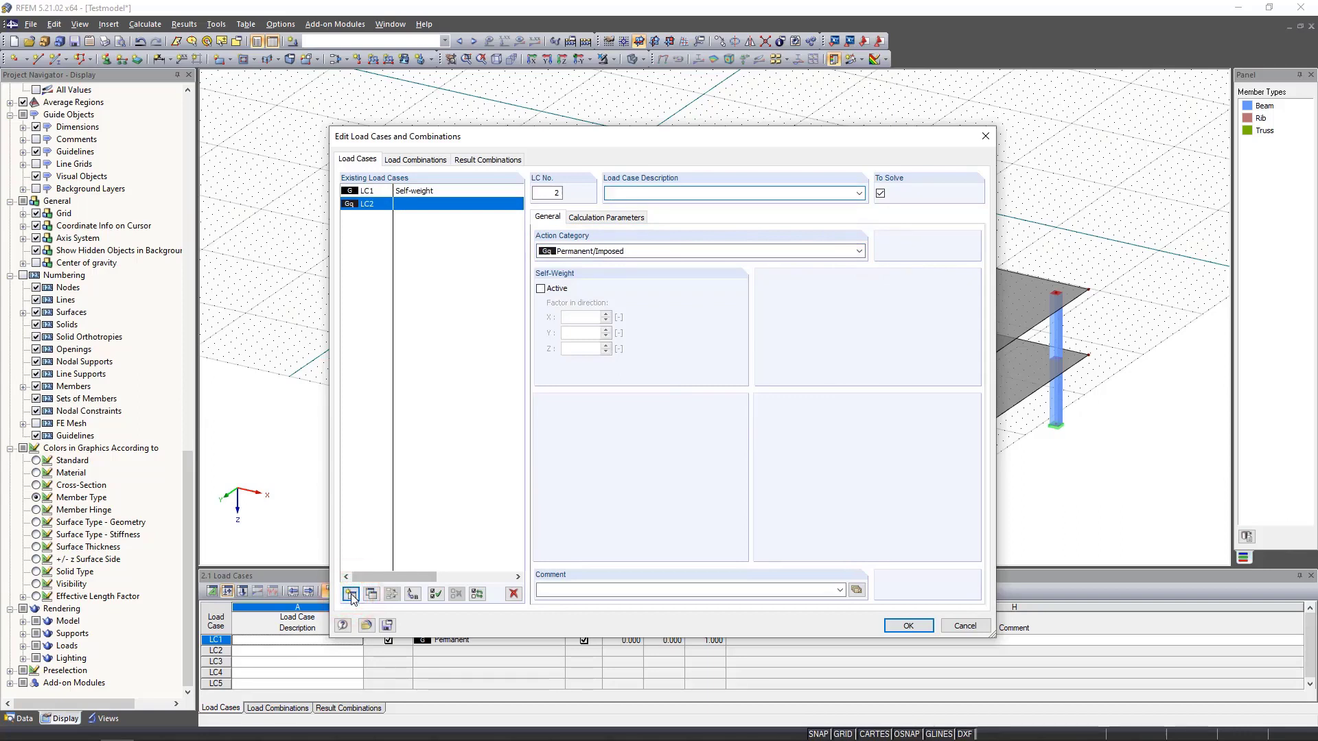
{"action": "left_click", "coordinate": [860, 193]}
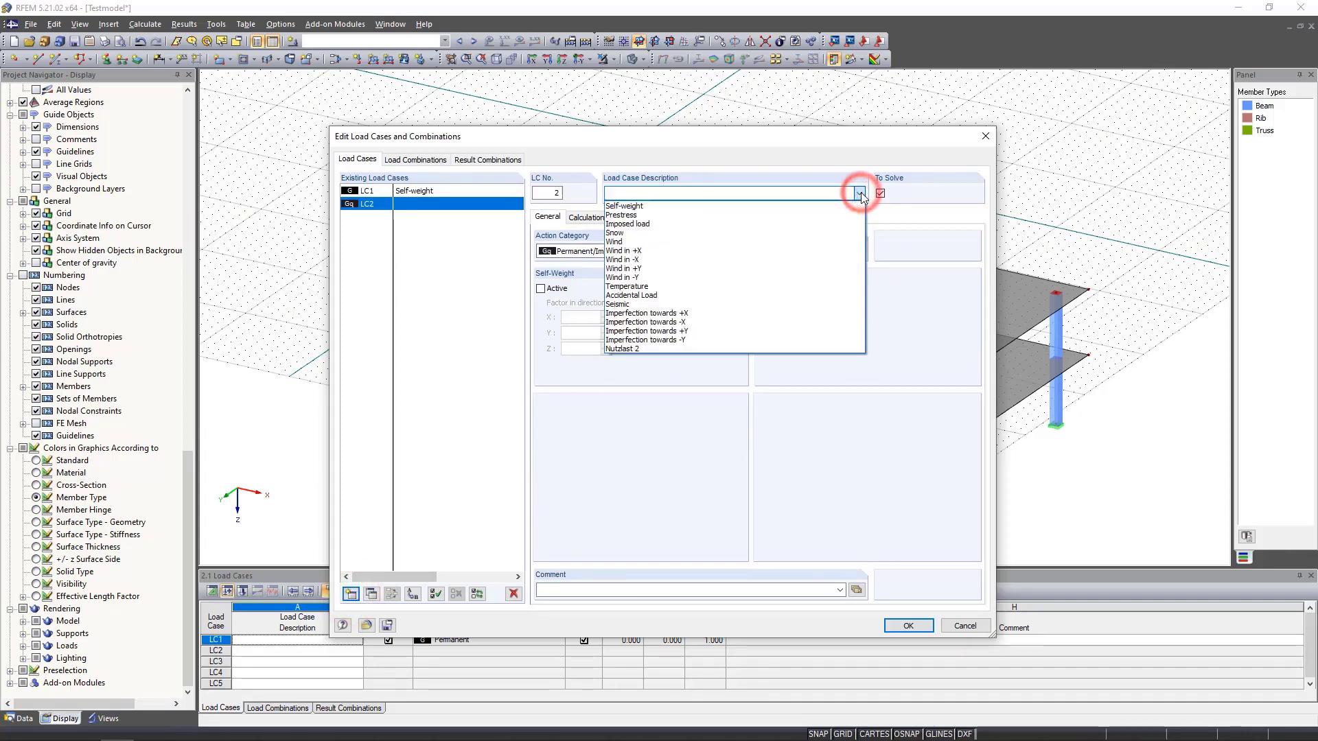
{"action": "left_click", "coordinate": [659, 224]}
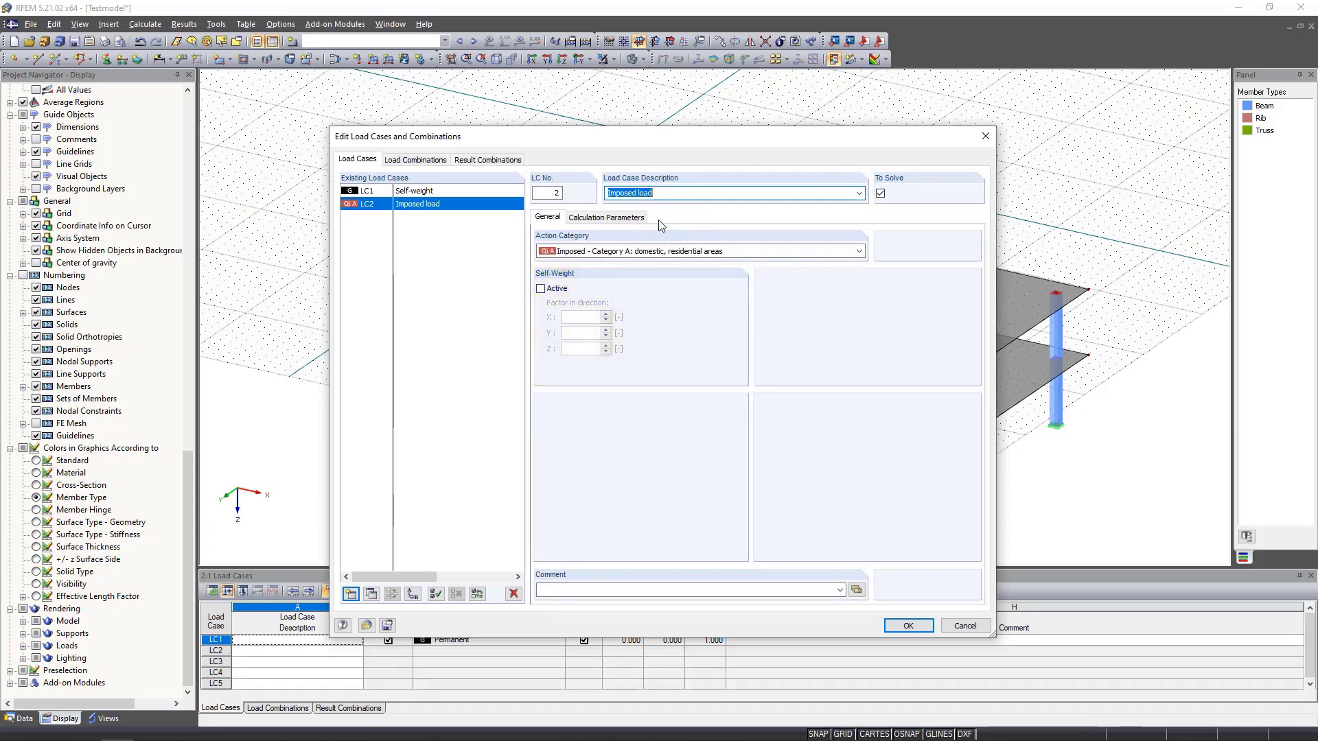
- Add load case LC3 with the description Wind and view its calculation parameters
{"action": "left_click", "coordinate": [351, 593]}
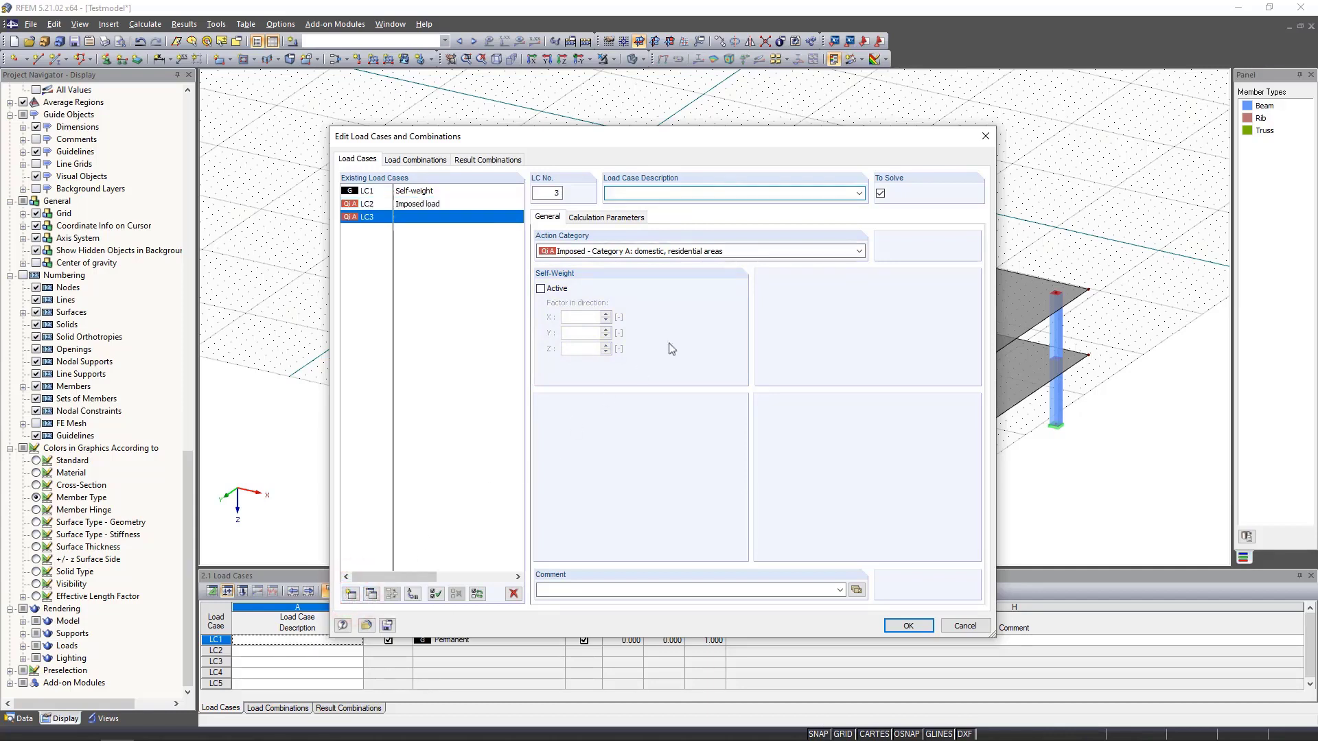
{"action": "left_click", "coordinate": [858, 193]}
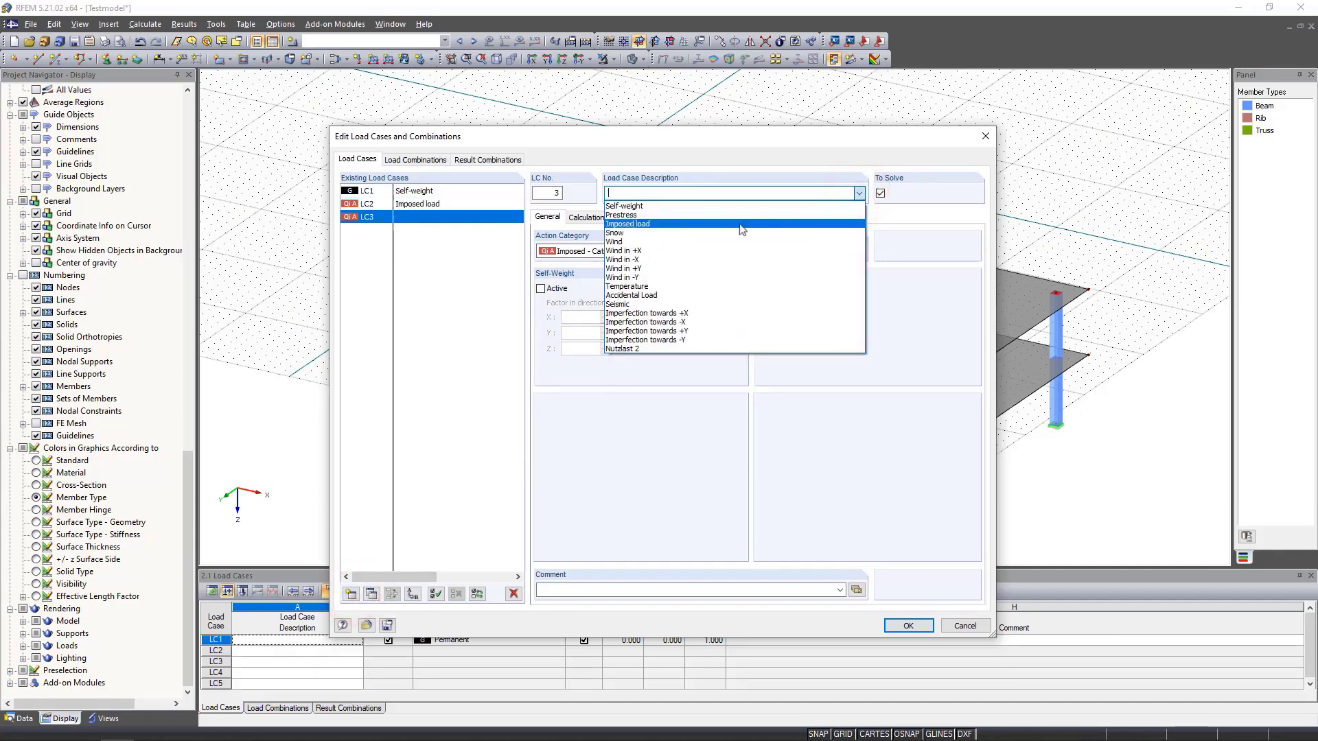
{"action": "left_click", "coordinate": [662, 242]}
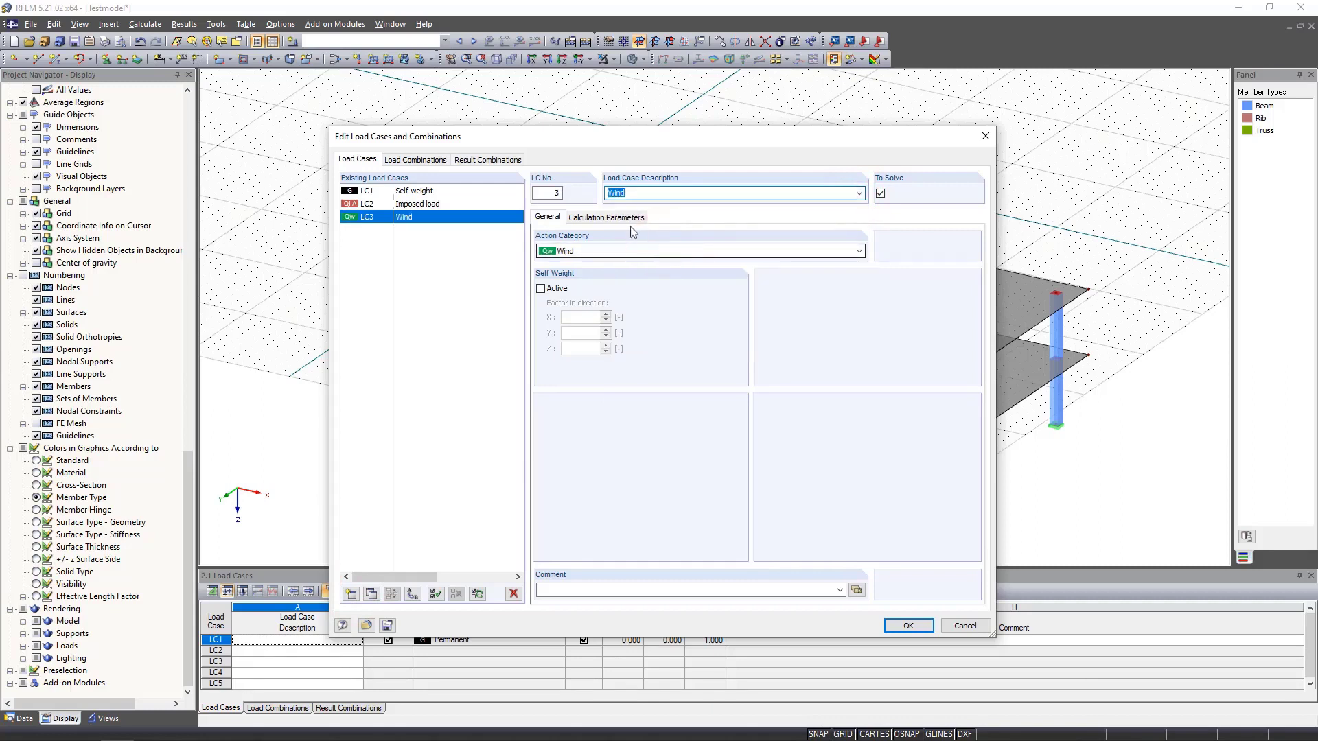
{"action": "left_click", "coordinate": [613, 218]}
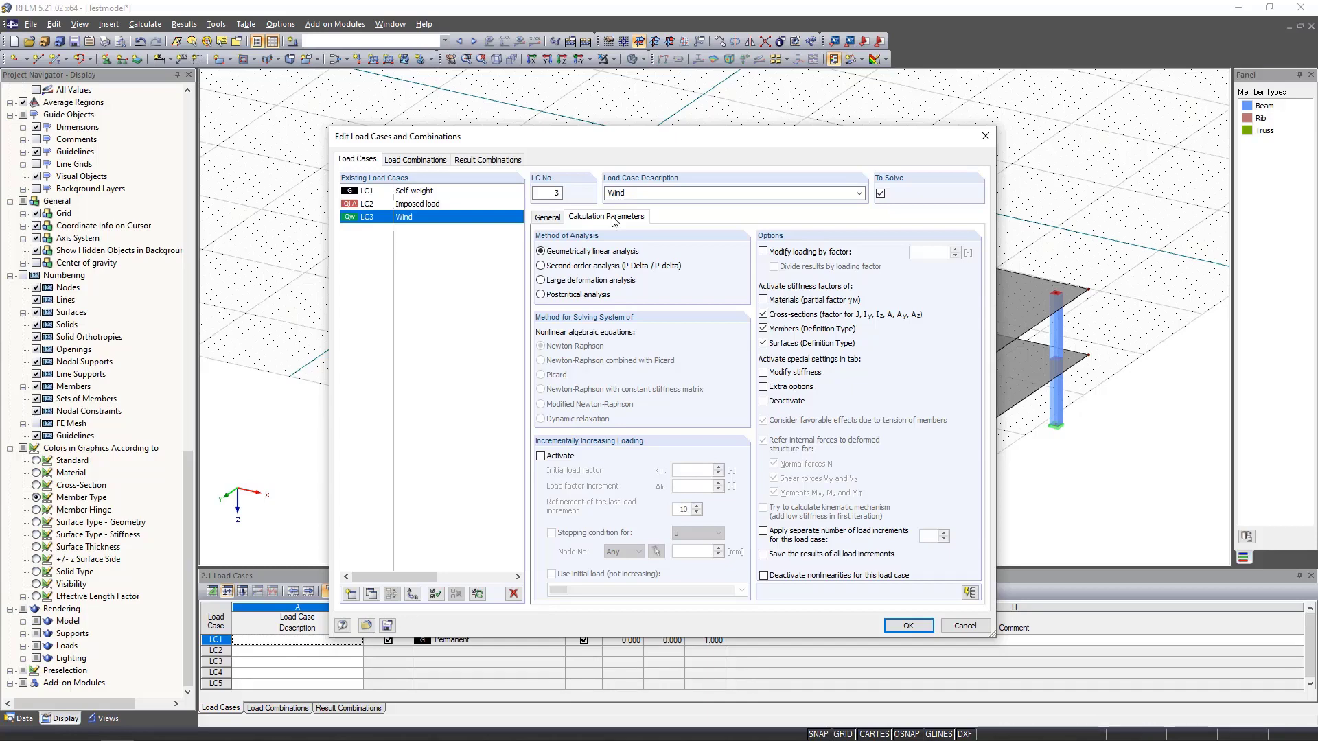
- Create load combination CO1 containing all three load cases and accept the load case and combination settings
{"action": "left_click", "coordinate": [429, 160]}
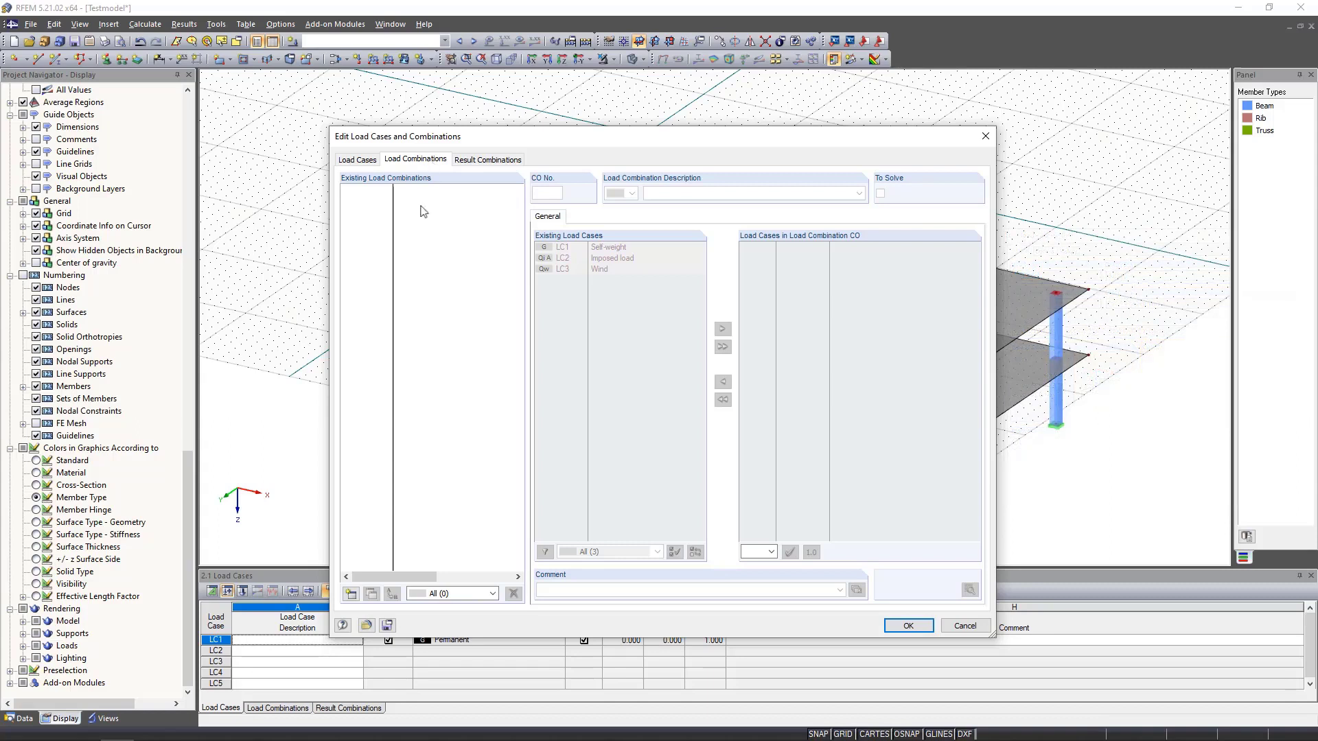
{"action": "left_click", "coordinate": [351, 594]}
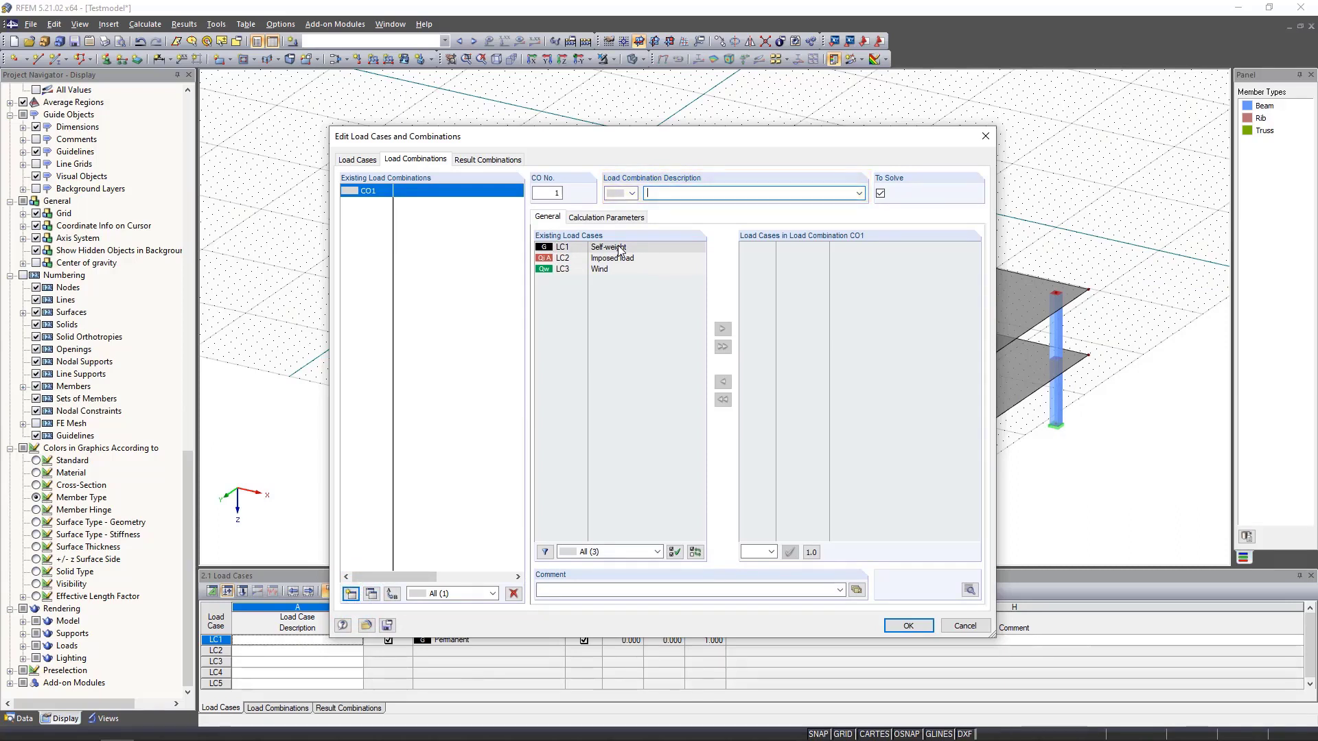
{"action": "left_click", "coordinate": [620, 250]}
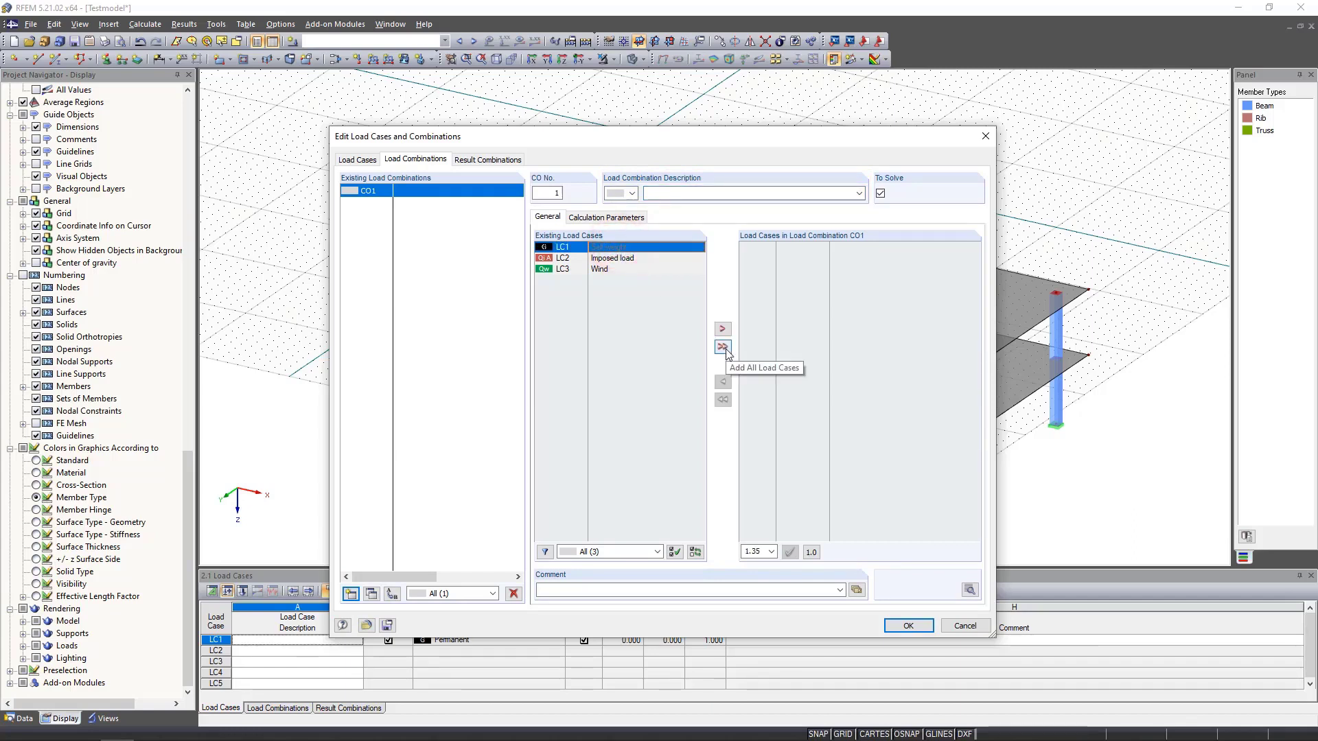
{"action": "left_click", "coordinate": [724, 349]}
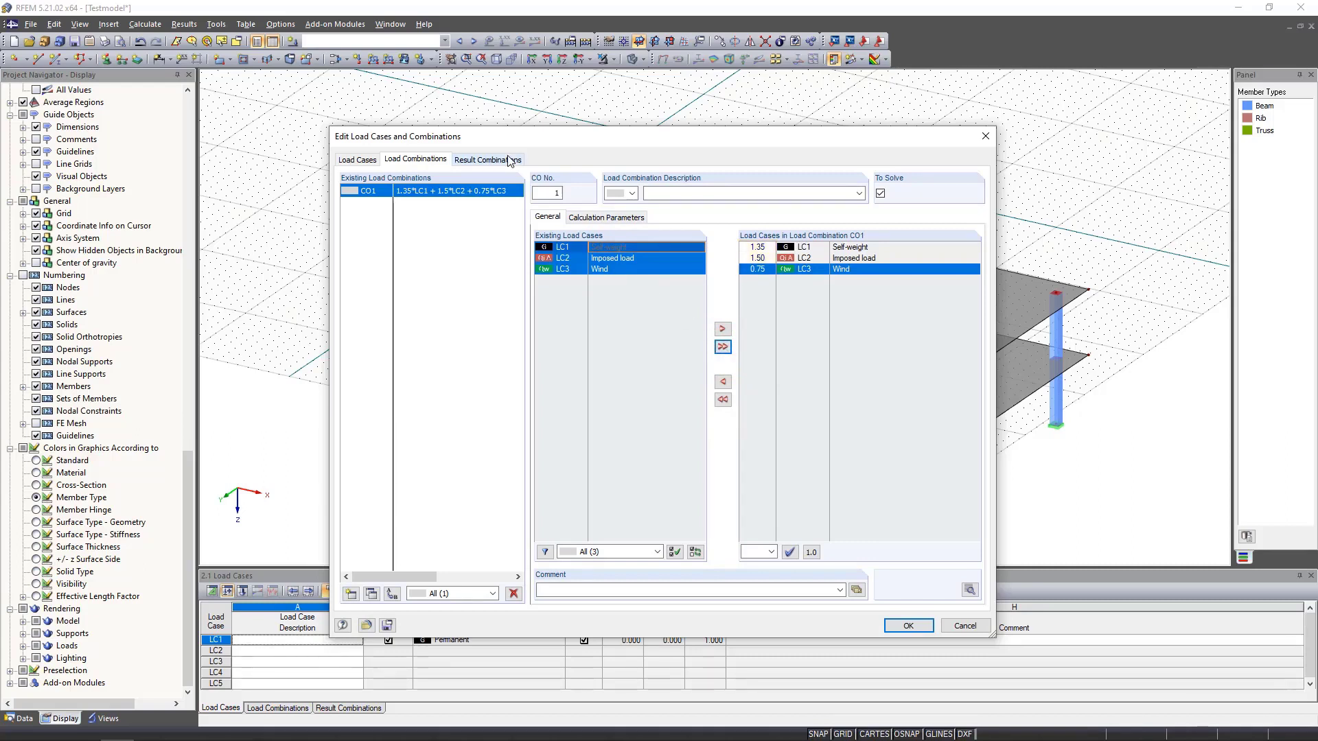
{"action": "left_click", "coordinate": [509, 159]}
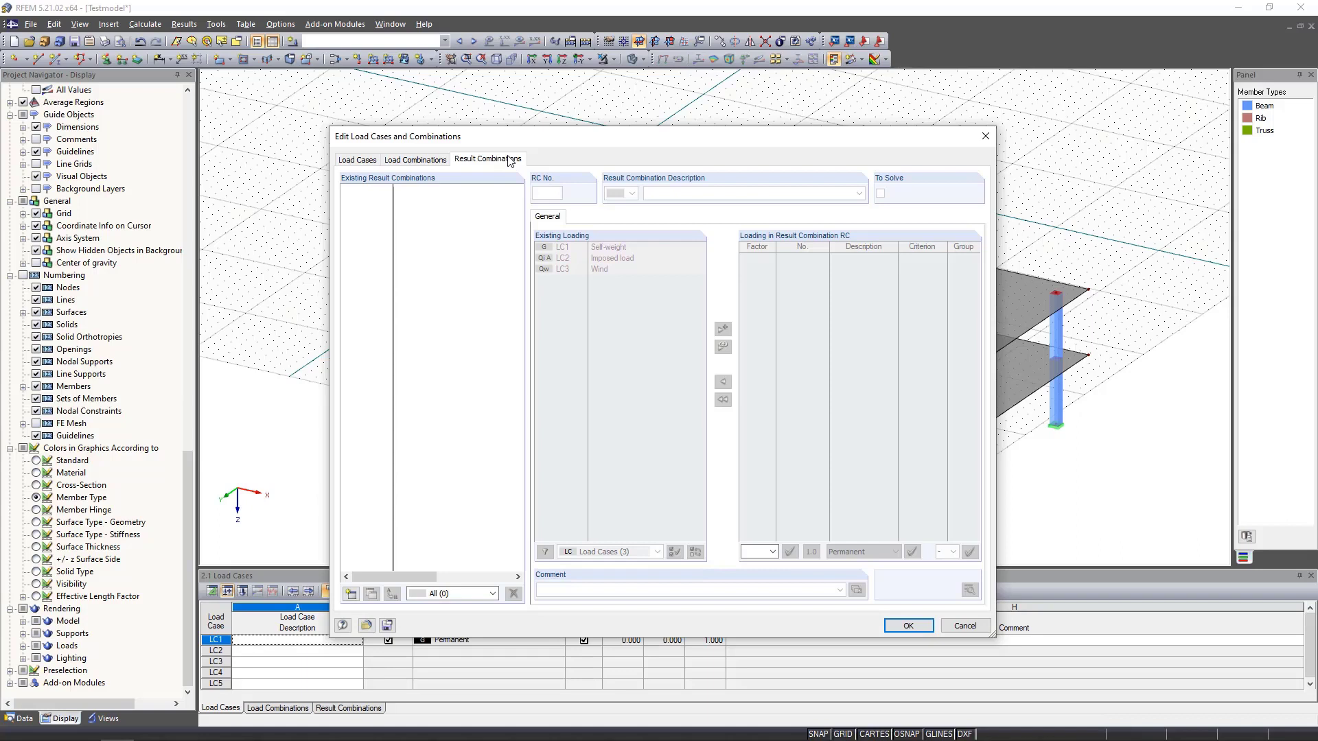
{"action": "left_click", "coordinate": [910, 626]}
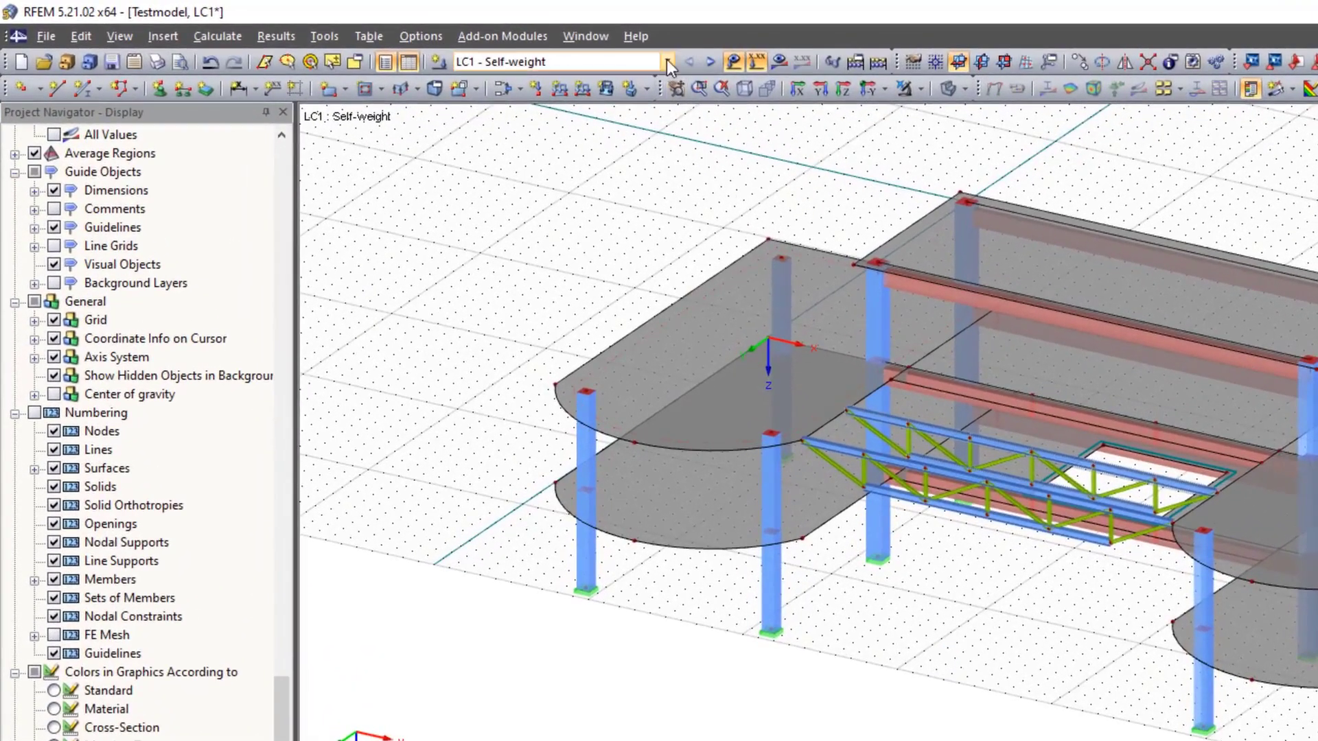
- In load case LC1, apply a uniform 1 kN/m² surface force in global direction ZL to the roof and both floor levels
{"action": "left_click", "coordinate": [667, 63]}
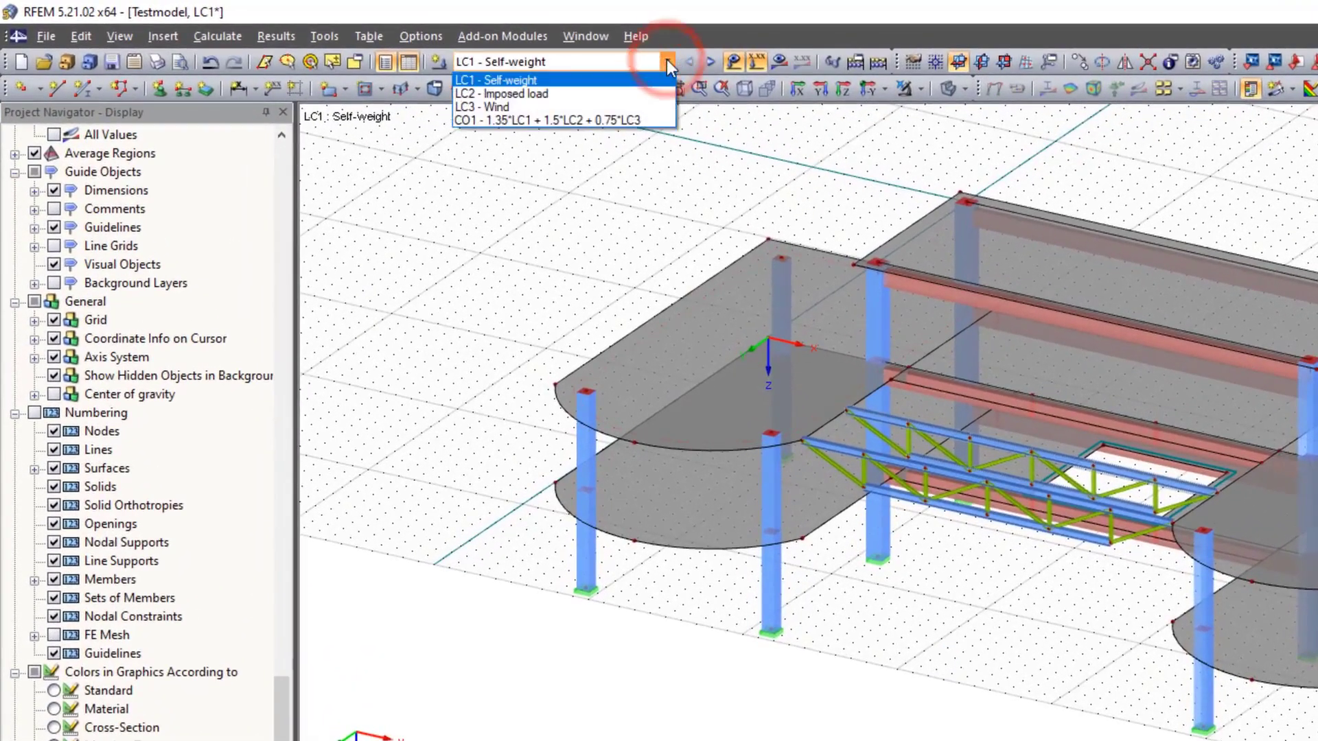
{"action": "left_click", "coordinate": [604, 81]}
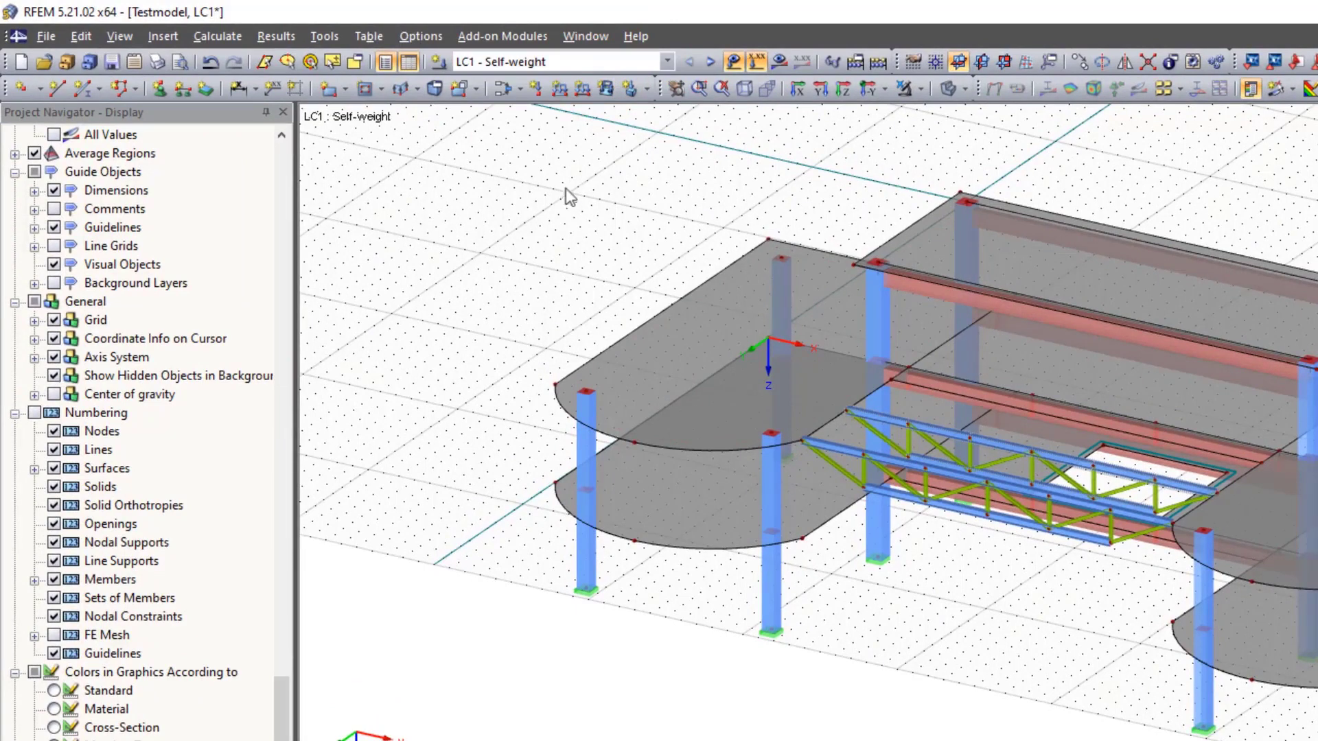
{"action": "left_click", "coordinate": [606, 90]}
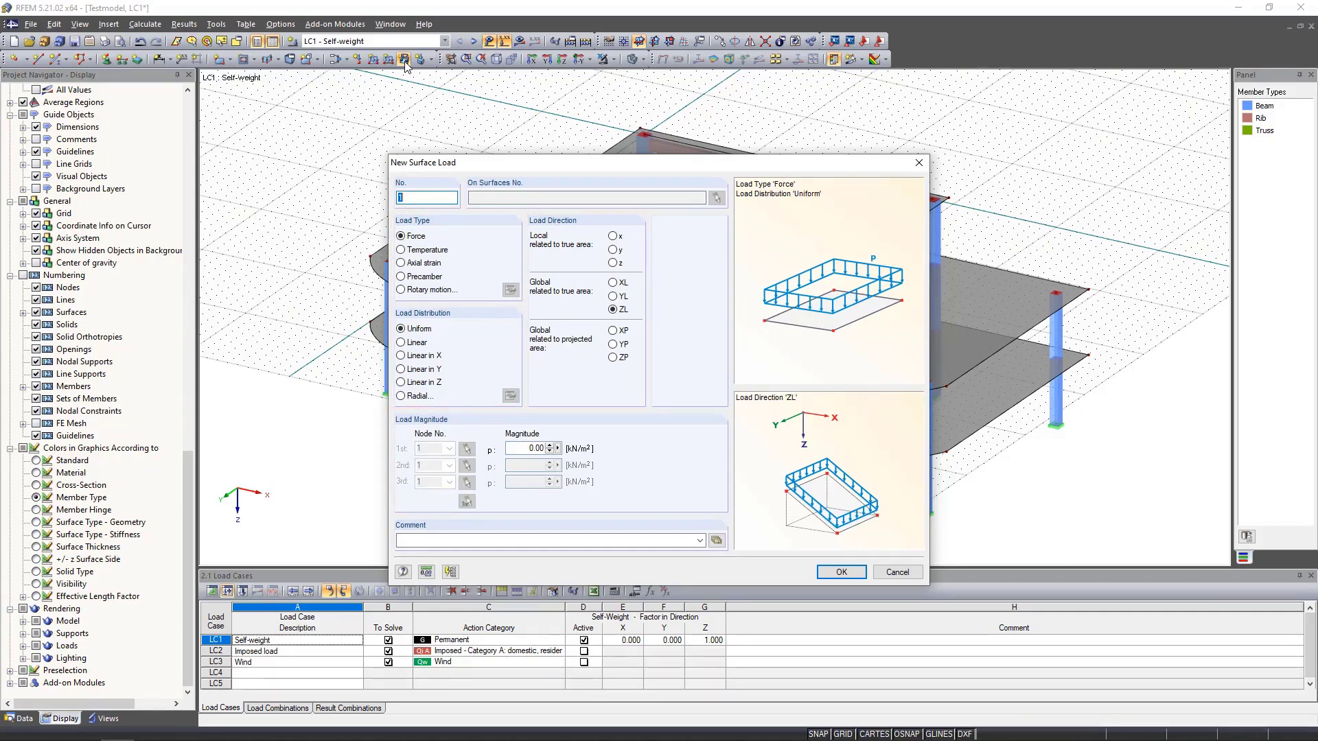
{"action": "left_click", "coordinate": [520, 447]}
{"action": "type", "text": "1"}
{"action": "left_click", "coordinate": [841, 571]}
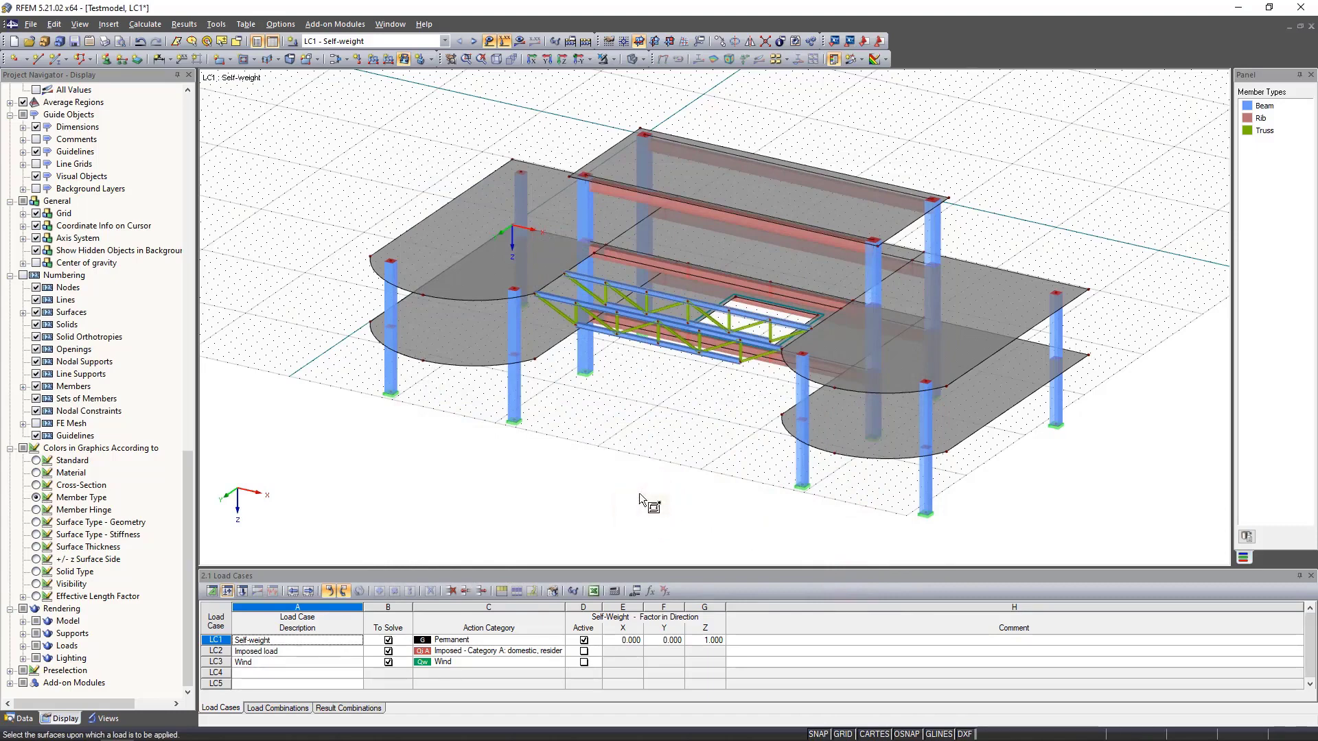
{"action": "left_click", "coordinate": [580, 60]}
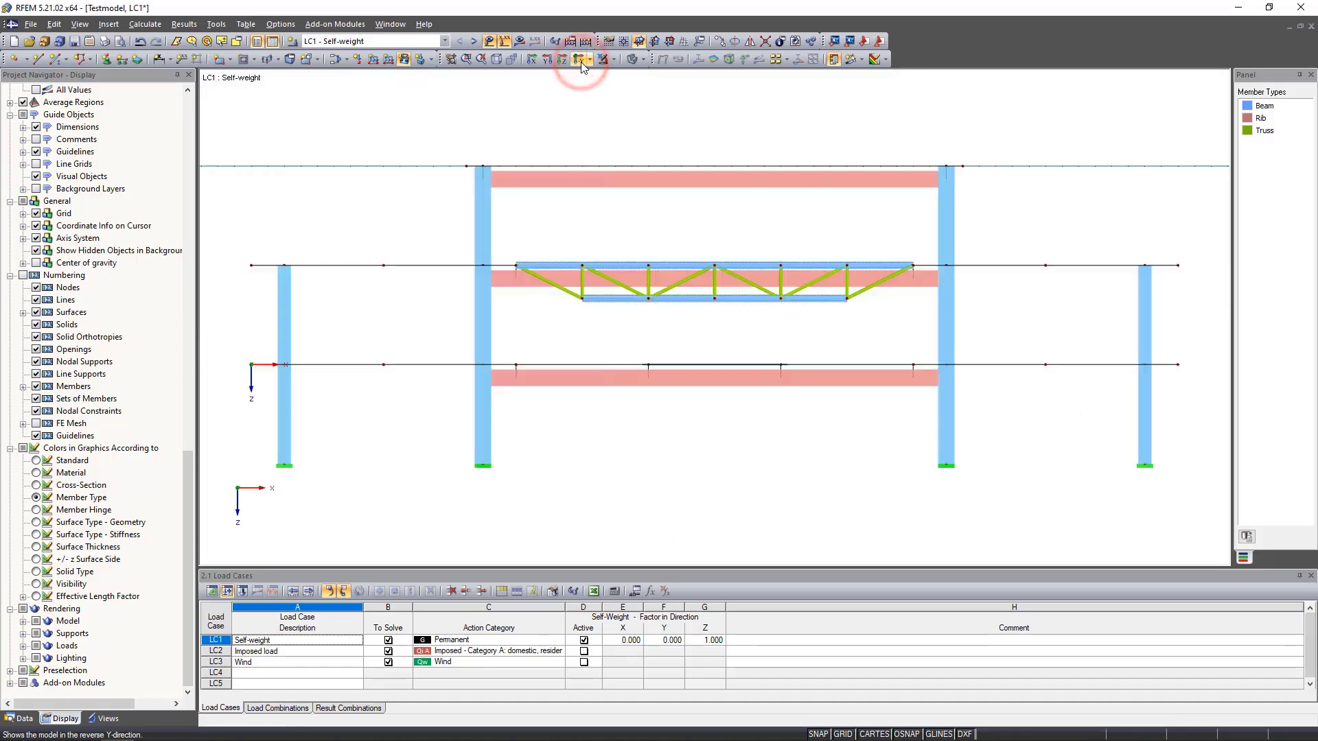
{"action": "left_click_drag", "start_coordinate": [433, 126], "coordinate": [1044, 240]}
{"action": "left_click_drag", "start_coordinate": [220, 228], "coordinate": [1219, 347]}
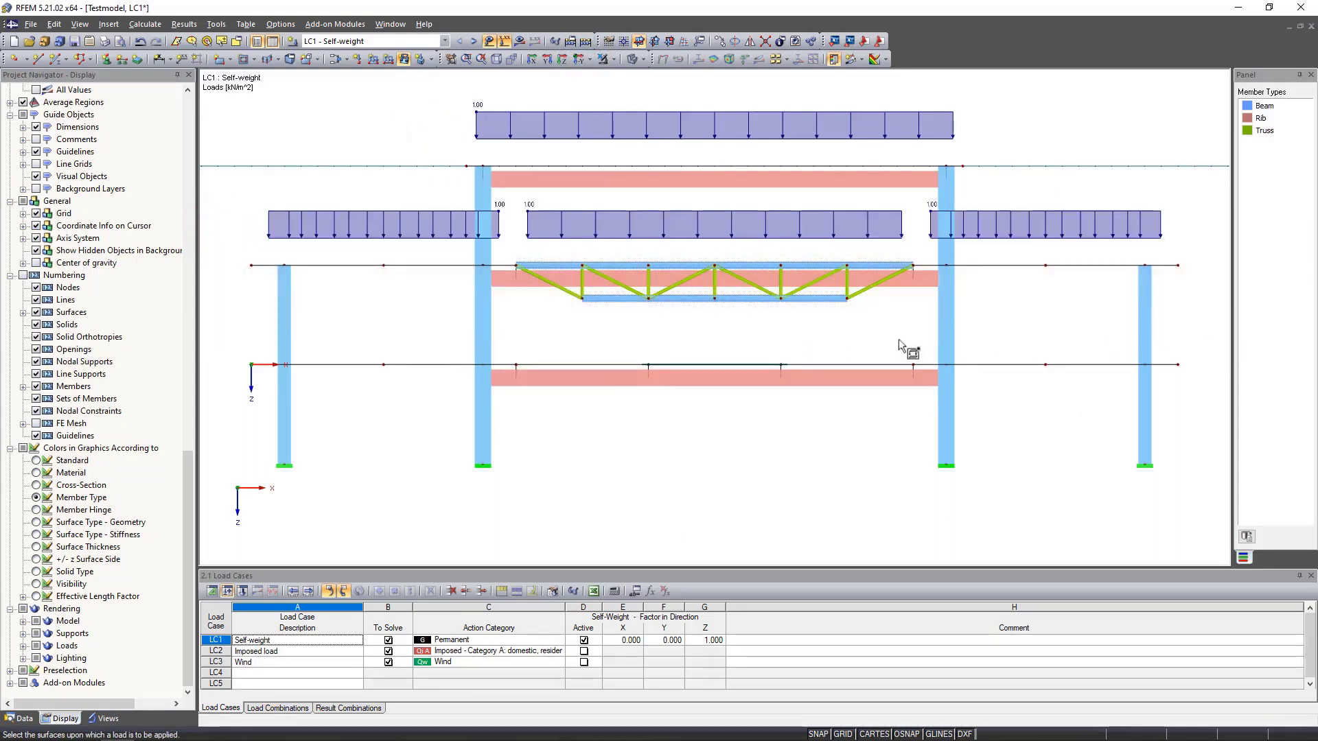
{"action": "left_click_drag", "start_coordinate": [219, 332], "coordinate": [1201, 408]}
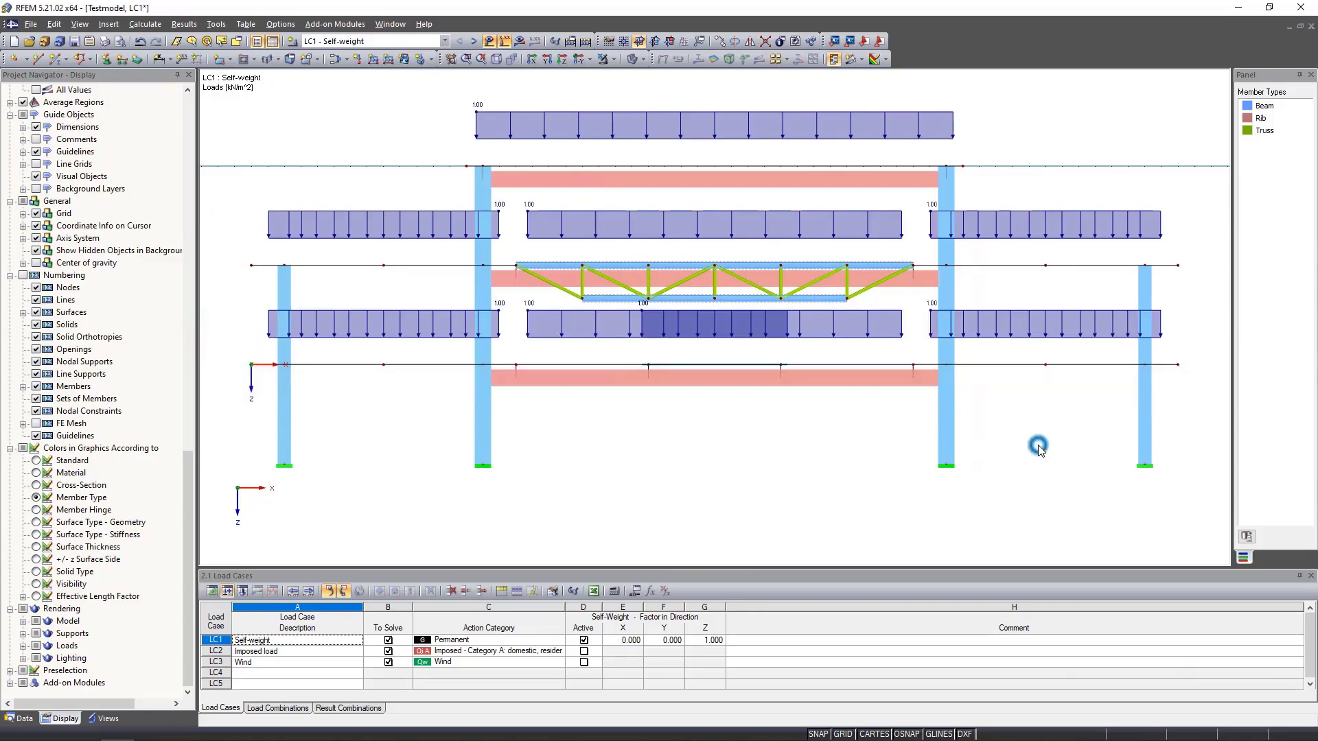
- Hide the grid and define a uniform member force of 2.5 kN/m in global direction ZL
{"action": "middle_click_drag", "start_coordinate": [732, 431], "coordinate": [641, 447]}
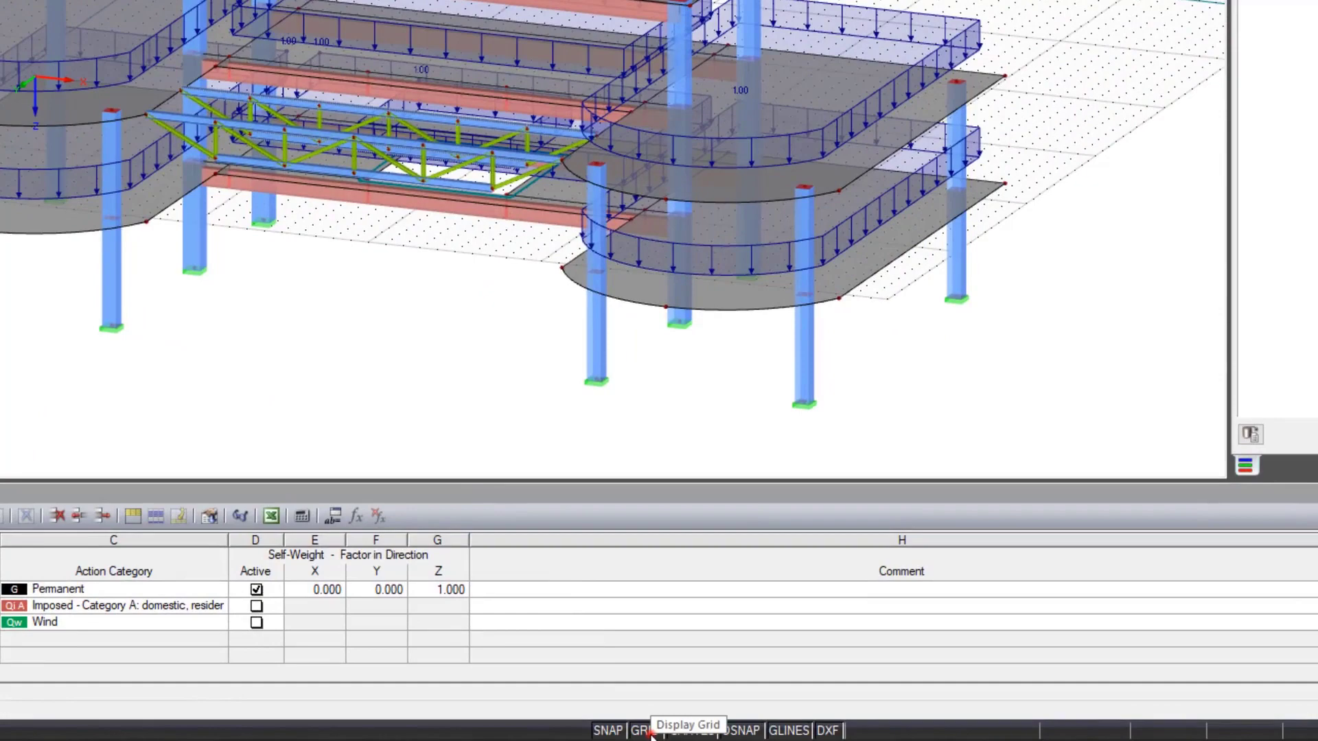
{"action": "left_click", "coordinate": [649, 732]}
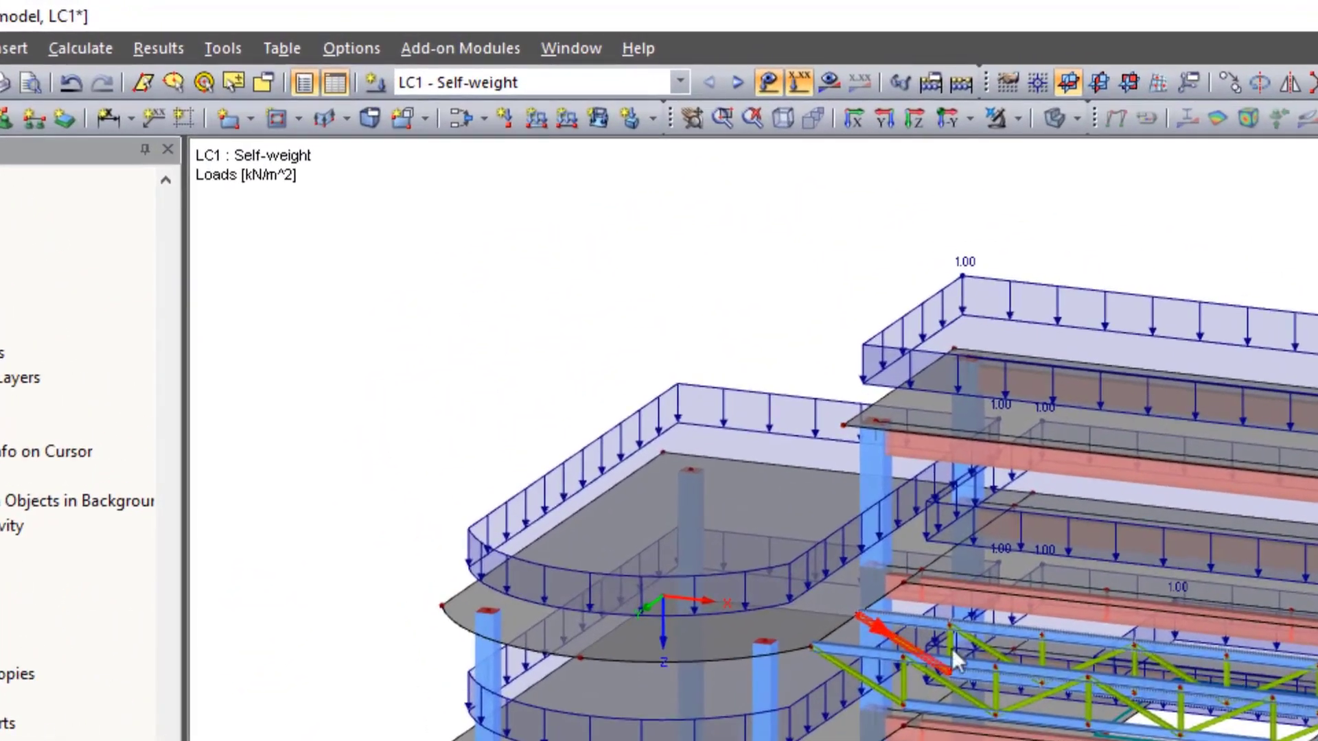
{"action": "left_click", "coordinate": [534, 123]}
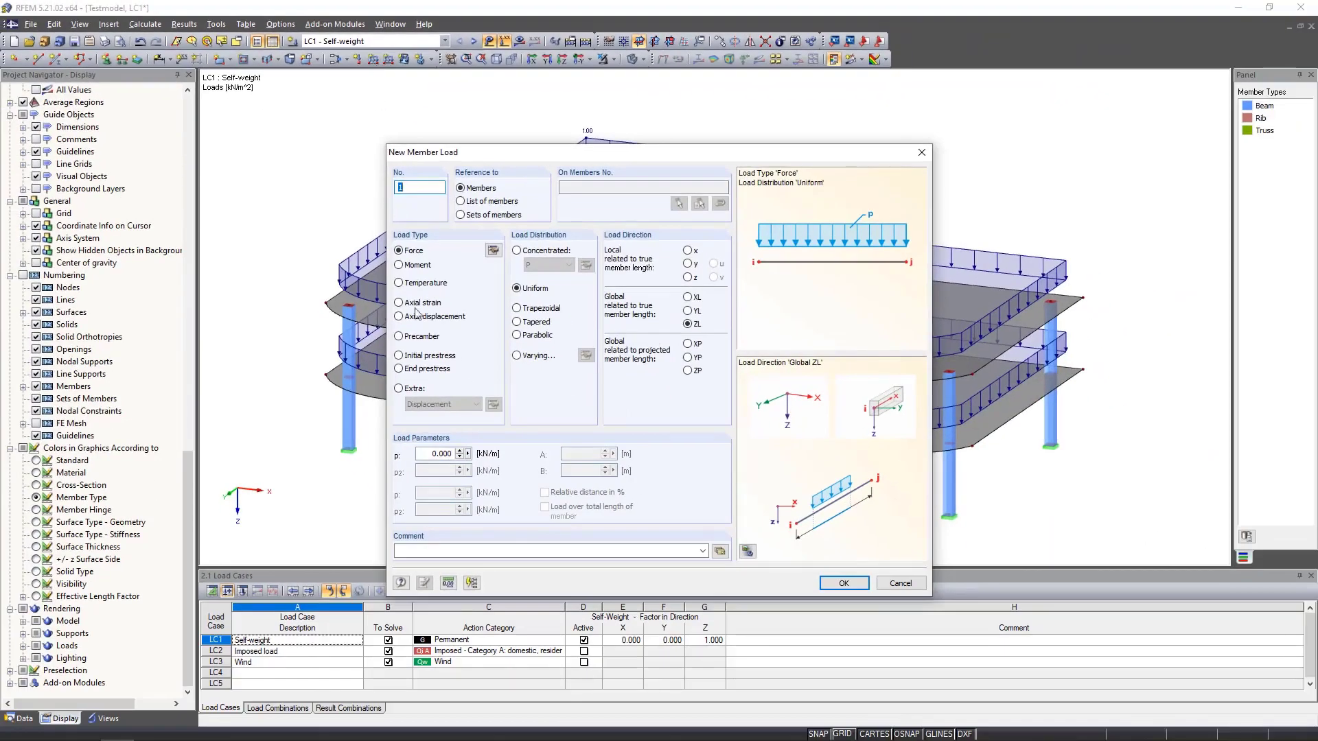
{"action": "double_click", "coordinate": [441, 452]}
{"action": "type", "text": "2,5"}
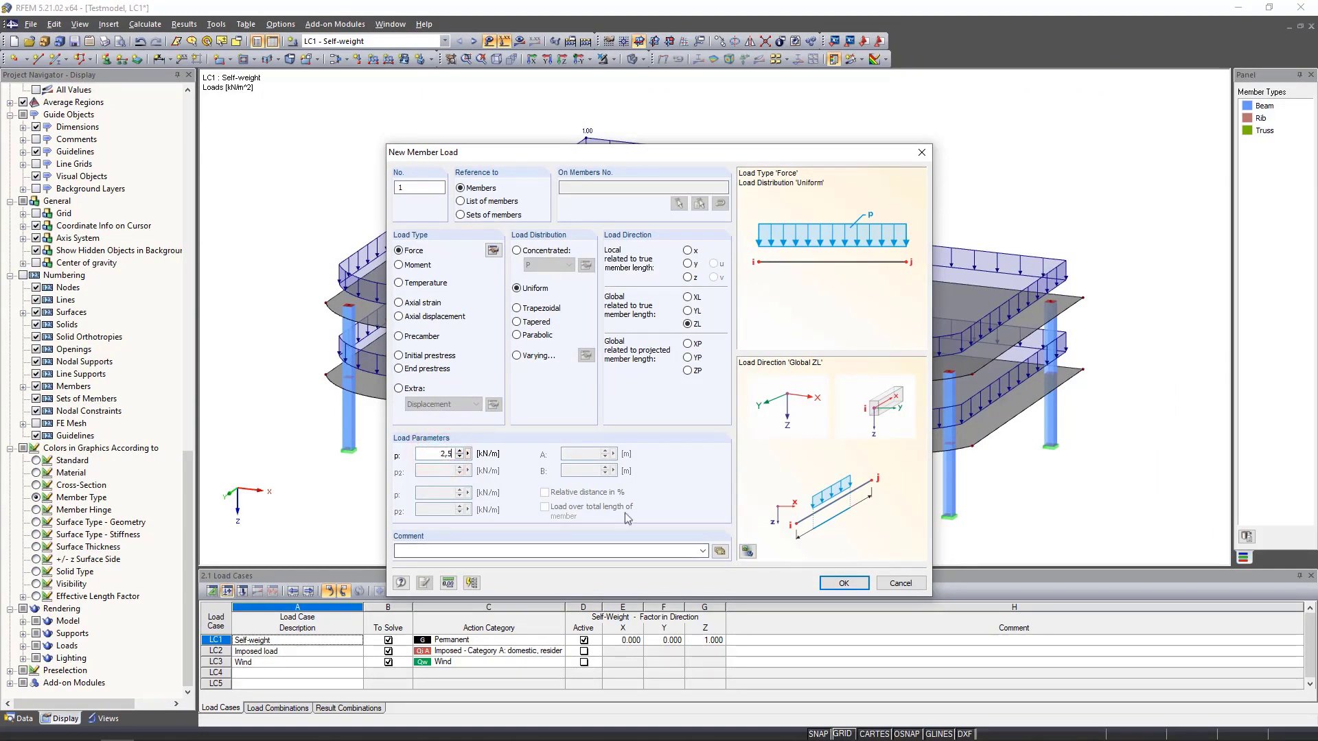
{"action": "left_click", "coordinate": [843, 583]}
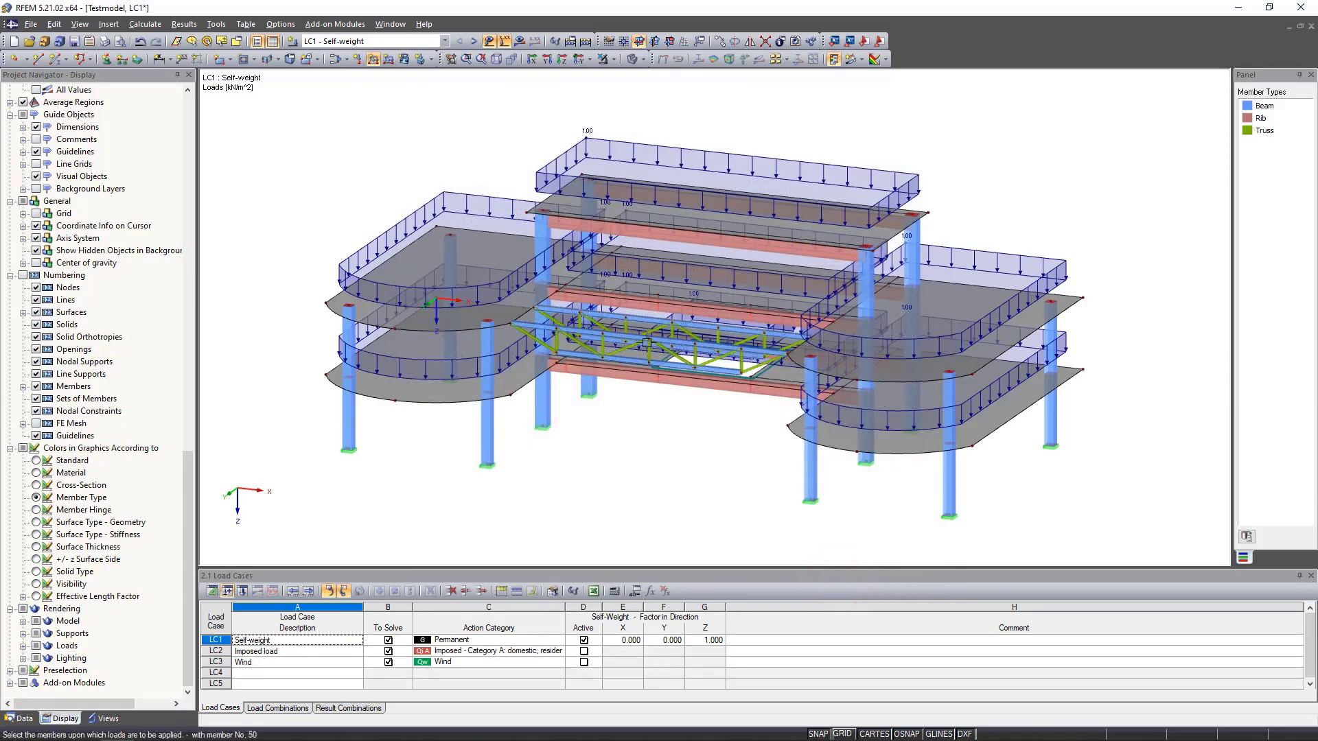
- Apply the 2.5 kN/m member load to all six top chord members of the rear truss
{"action": "scroll", "coordinate": [659, 360], "scroll_direction": "up", "scroll_amount": 5}
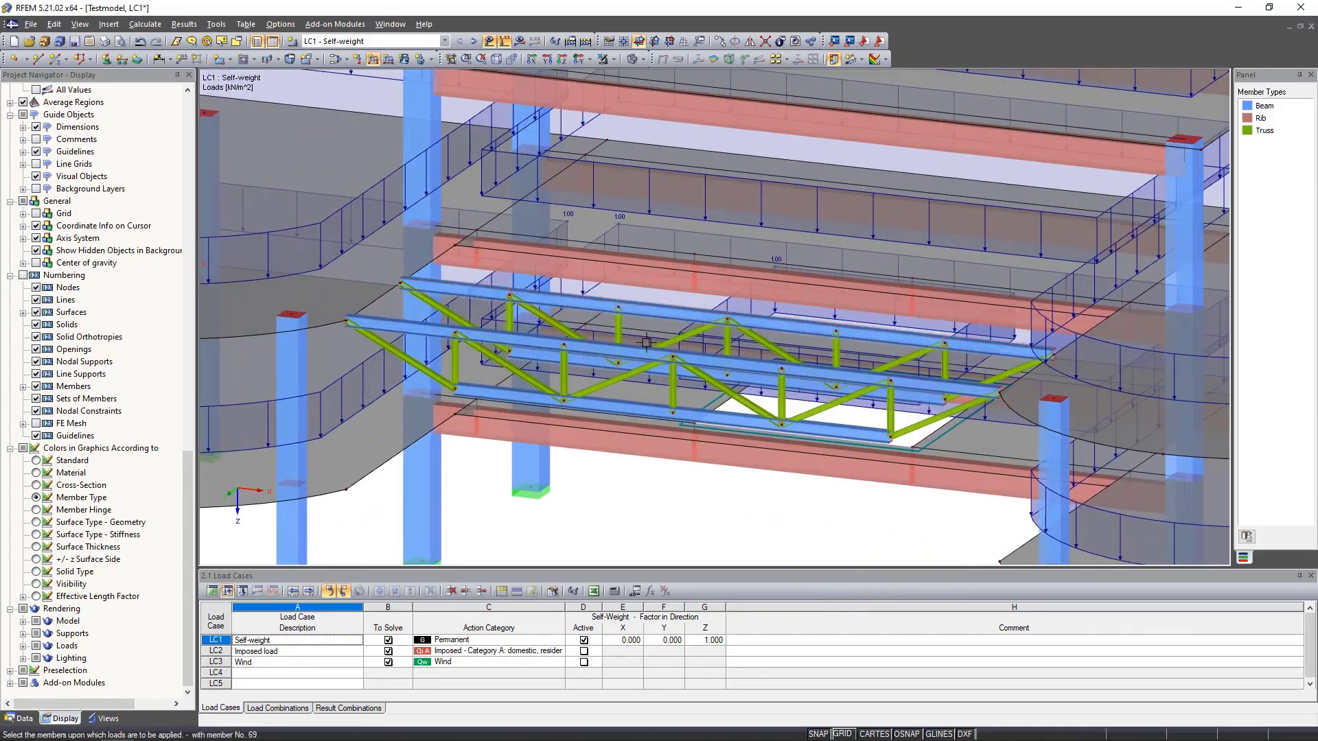
{"action": "left_click", "coordinate": [481, 293]}
{"action": "left_click", "coordinate": [562, 298]}
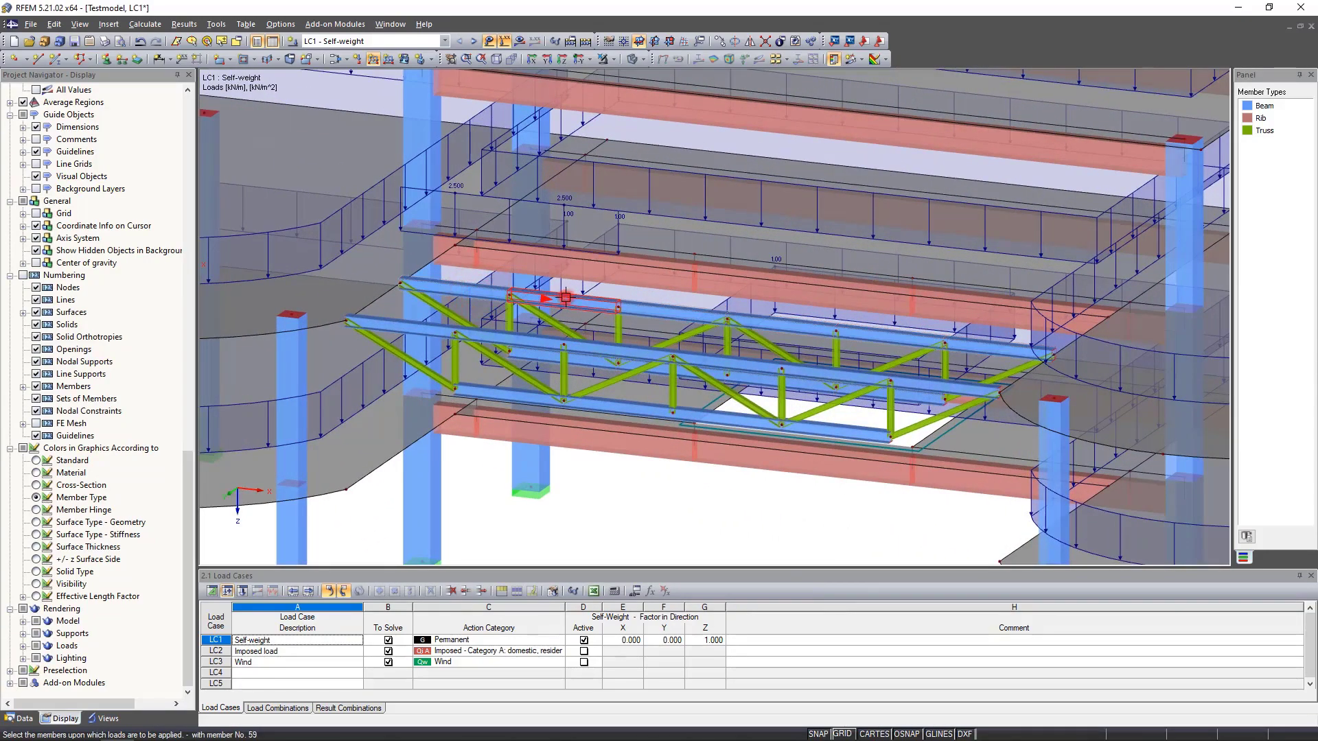
{"action": "left_click", "coordinate": [660, 313]}
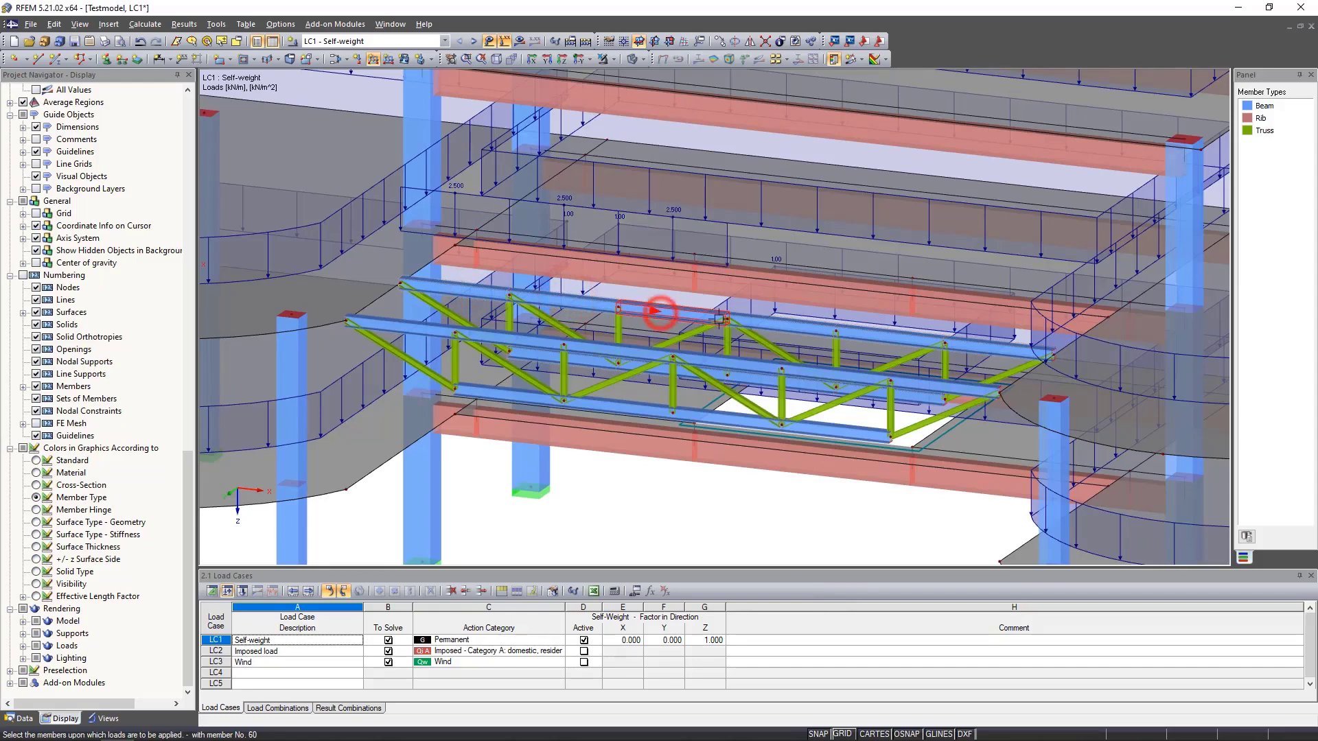
{"action": "left_click", "coordinate": [781, 324]}
{"action": "left_click", "coordinate": [873, 335]}
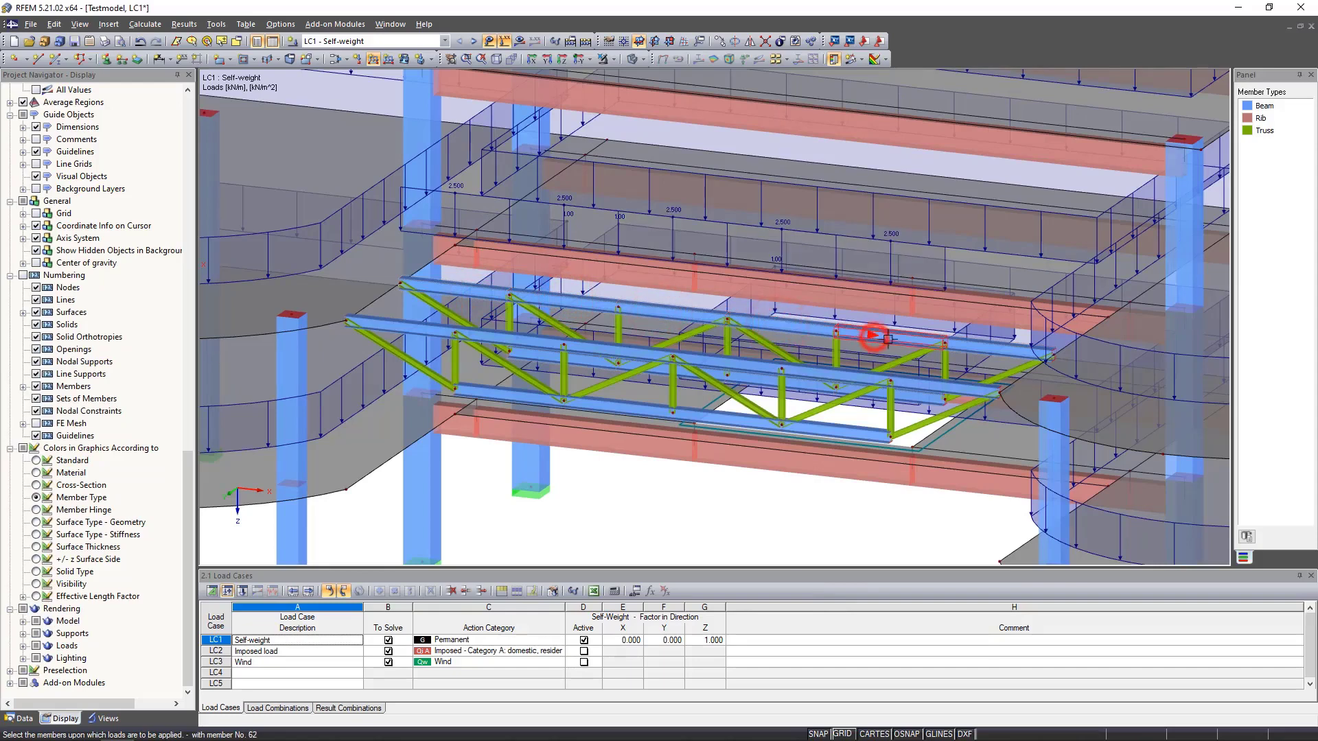
{"action": "left_click", "coordinate": [976, 348]}
- Apply the same 2.5 kN/m member load to all six top chord members of the front truss and finish placing loads
{"action": "left_click", "coordinate": [939, 383]}
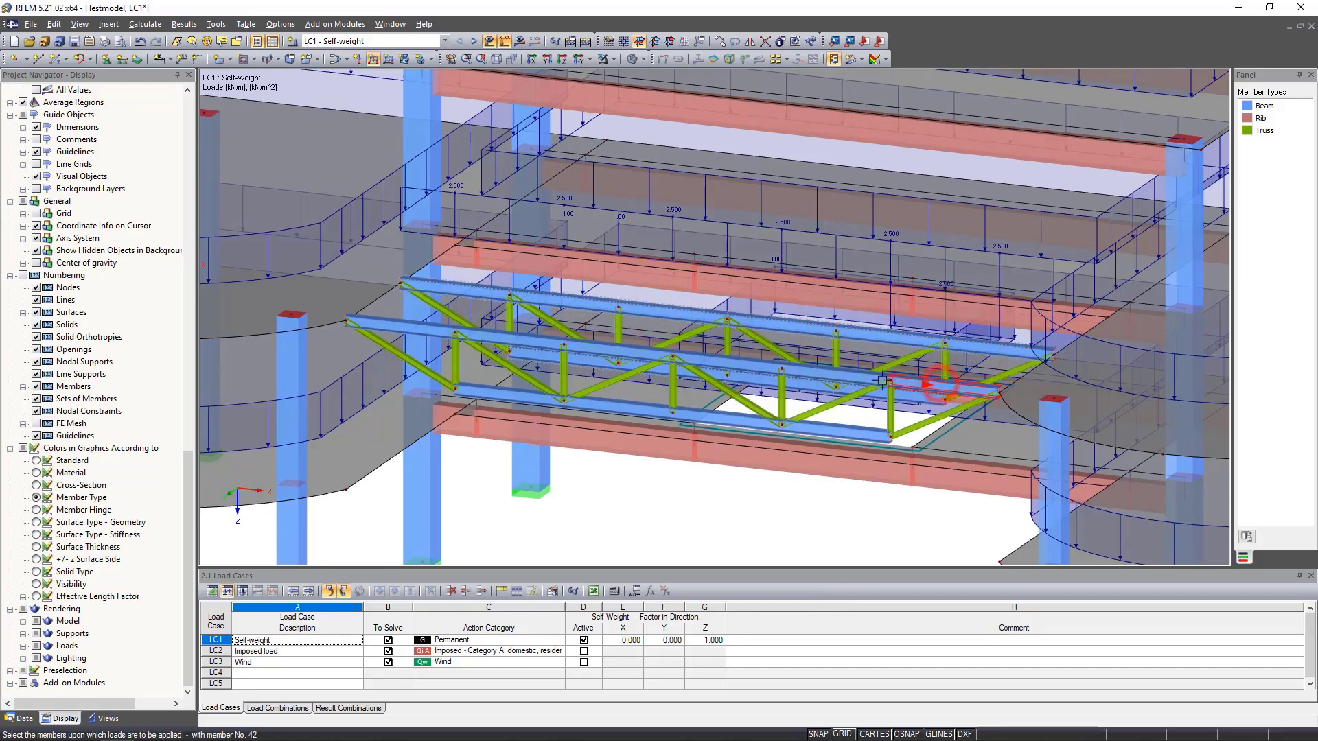
{"action": "left_click", "coordinate": [853, 376]}
{"action": "left_click", "coordinate": [742, 364]}
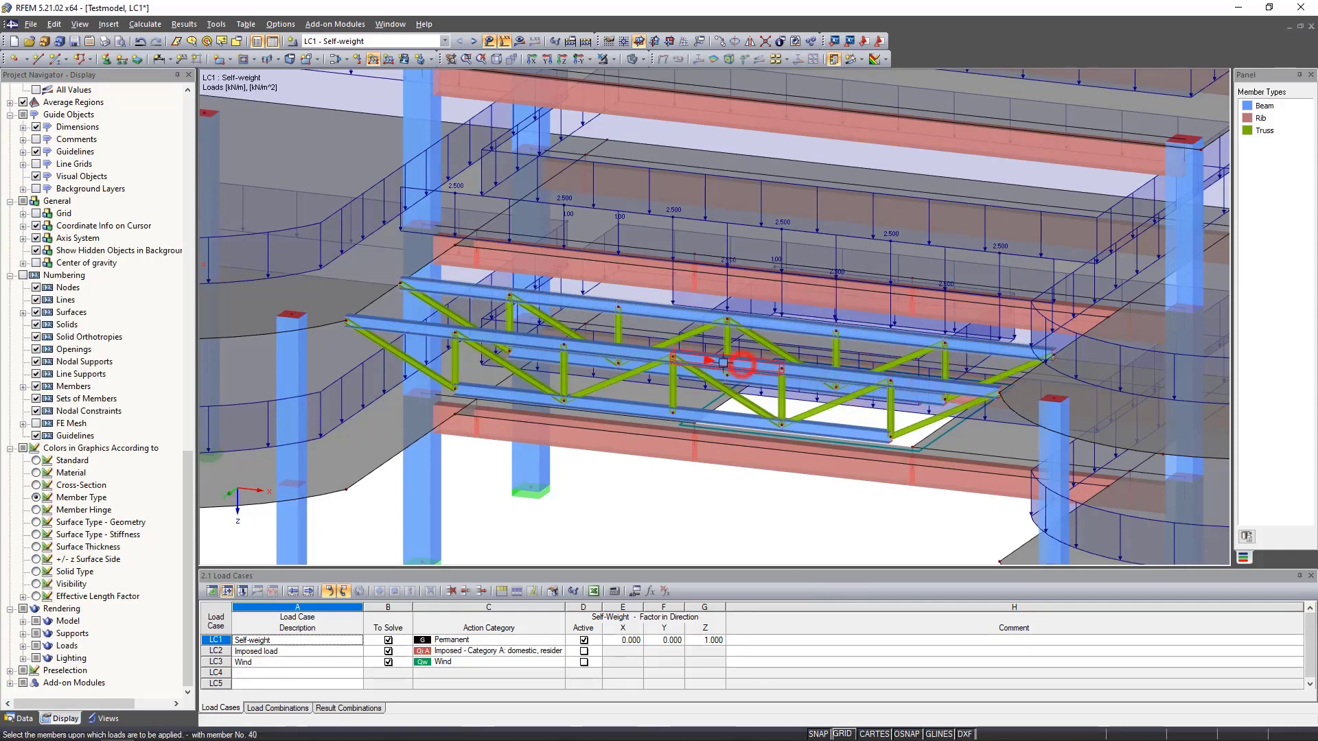
{"action": "left_click", "coordinate": [628, 354]}
{"action": "left_click", "coordinate": [521, 337]}
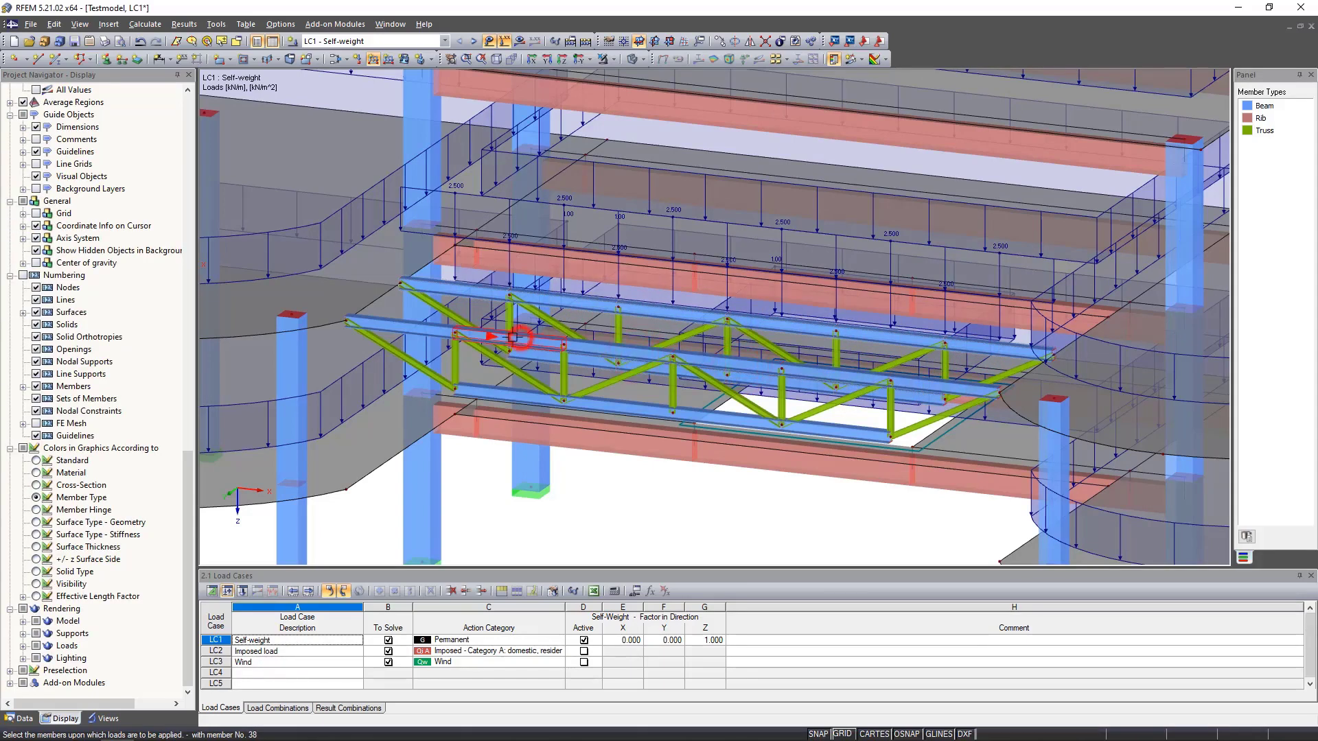
{"action": "left_click", "coordinate": [420, 329]}
{"action": "key", "text": "Escape"}
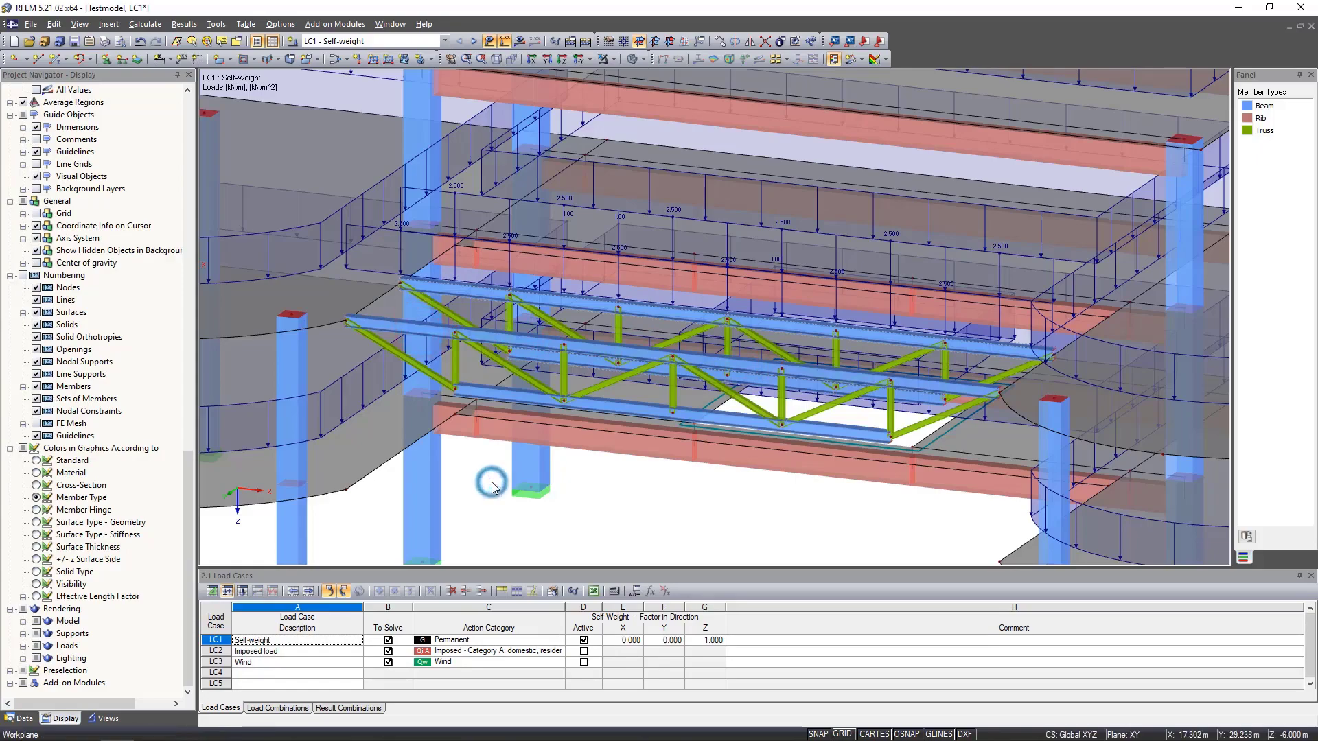
{"action": "scroll", "coordinate": [492, 484], "scroll_direction": "down", "scroll_amount": 5}
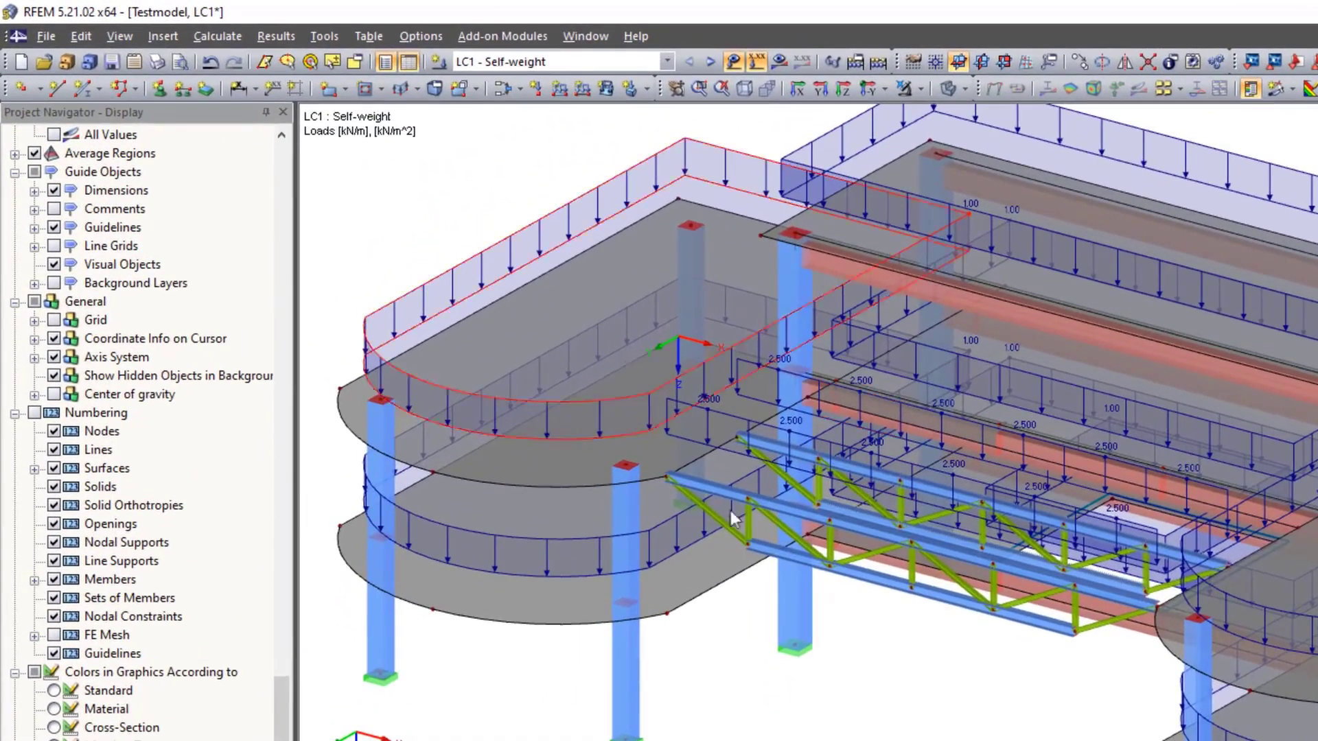
- Switch to load case LC3 Wind and define a uniform line force of 2 kN/m in global projected direction XP
{"action": "left_click", "coordinate": [713, 62]}
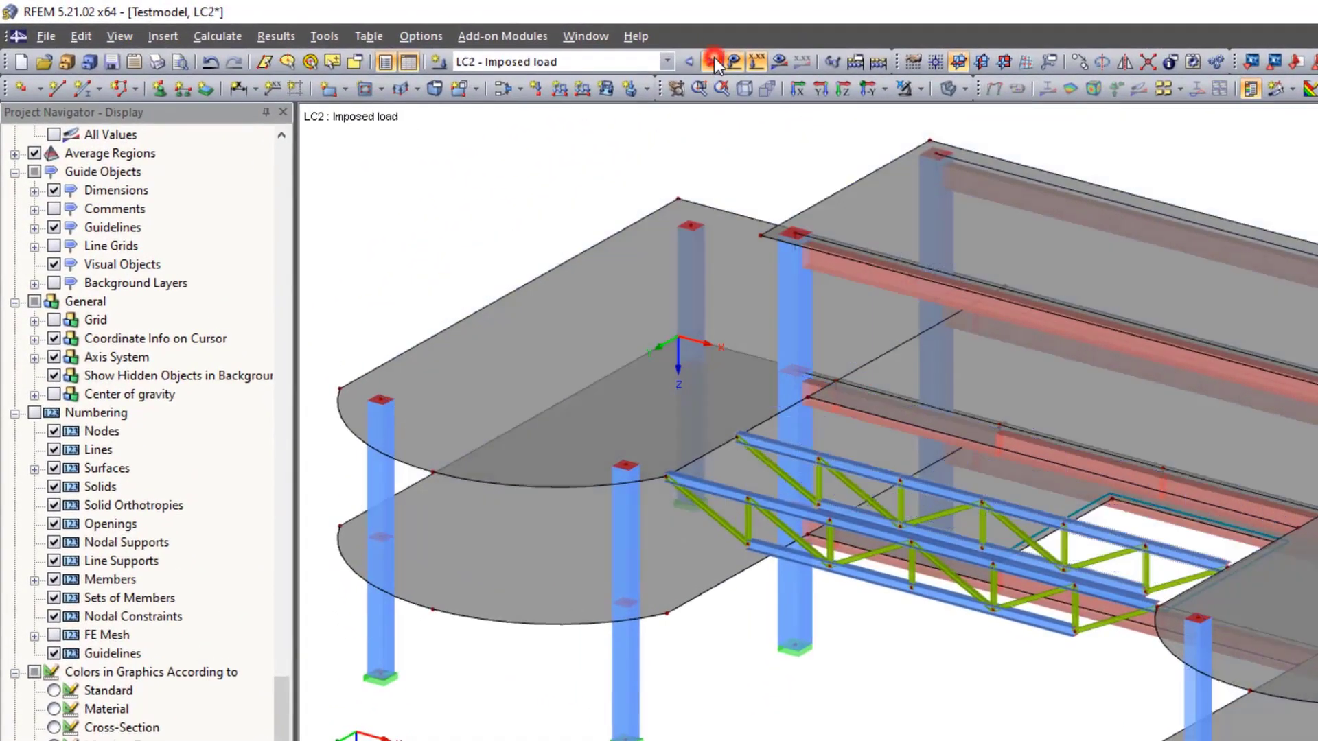
{"action": "left_click", "coordinate": [712, 61]}
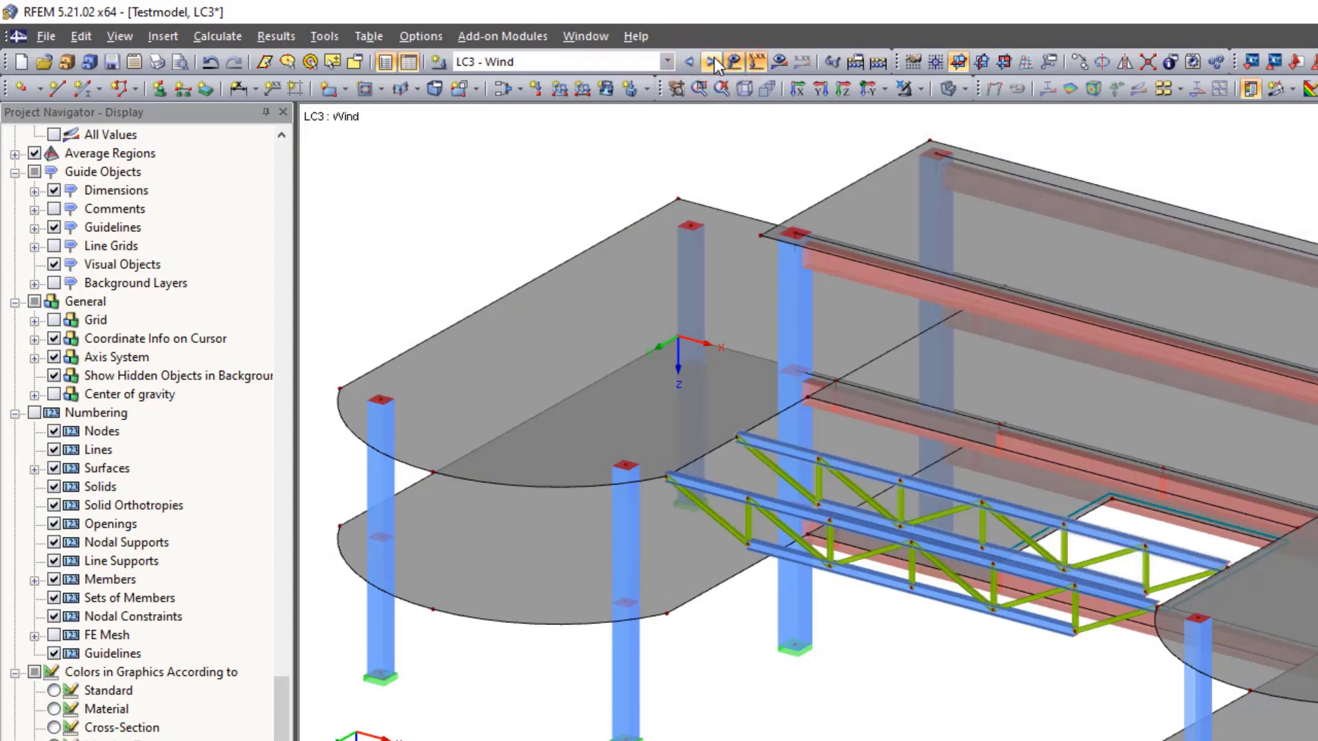
{"action": "left_click", "coordinate": [590, 98]}
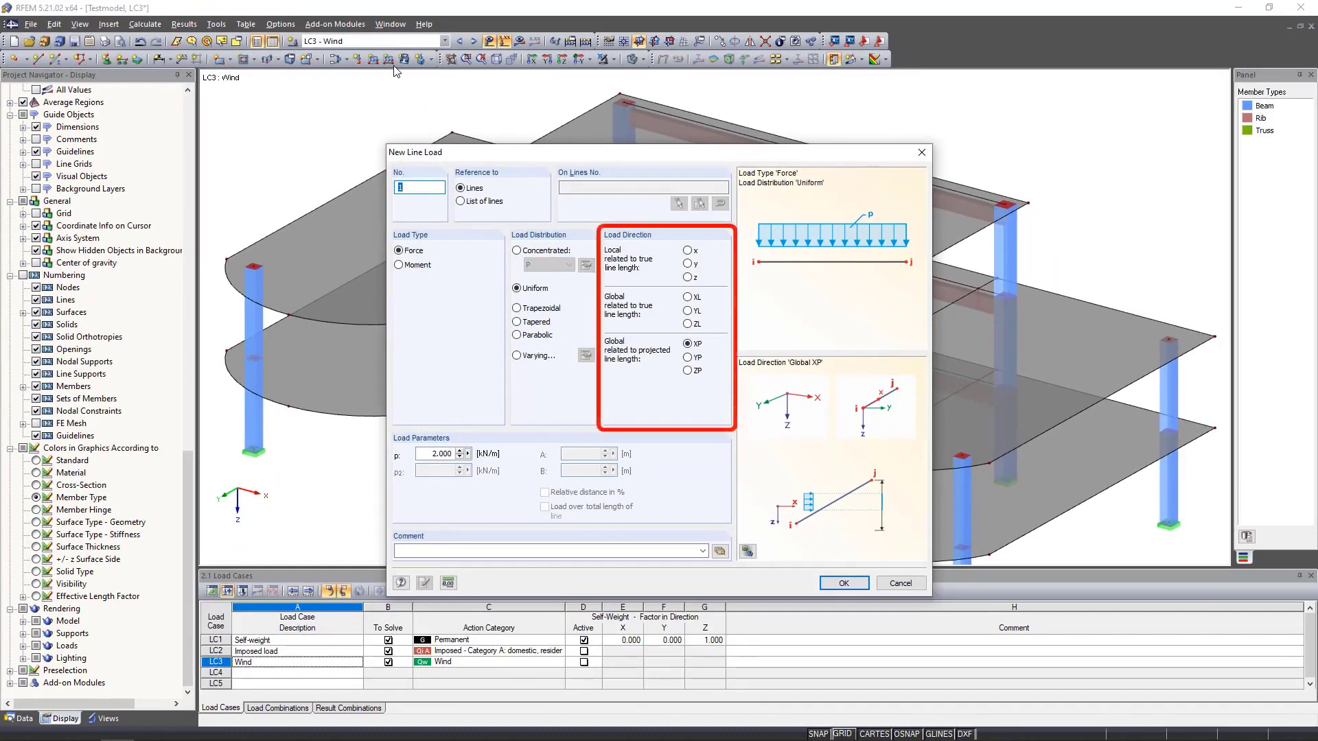
{"action": "left_click", "coordinate": [689, 344]}
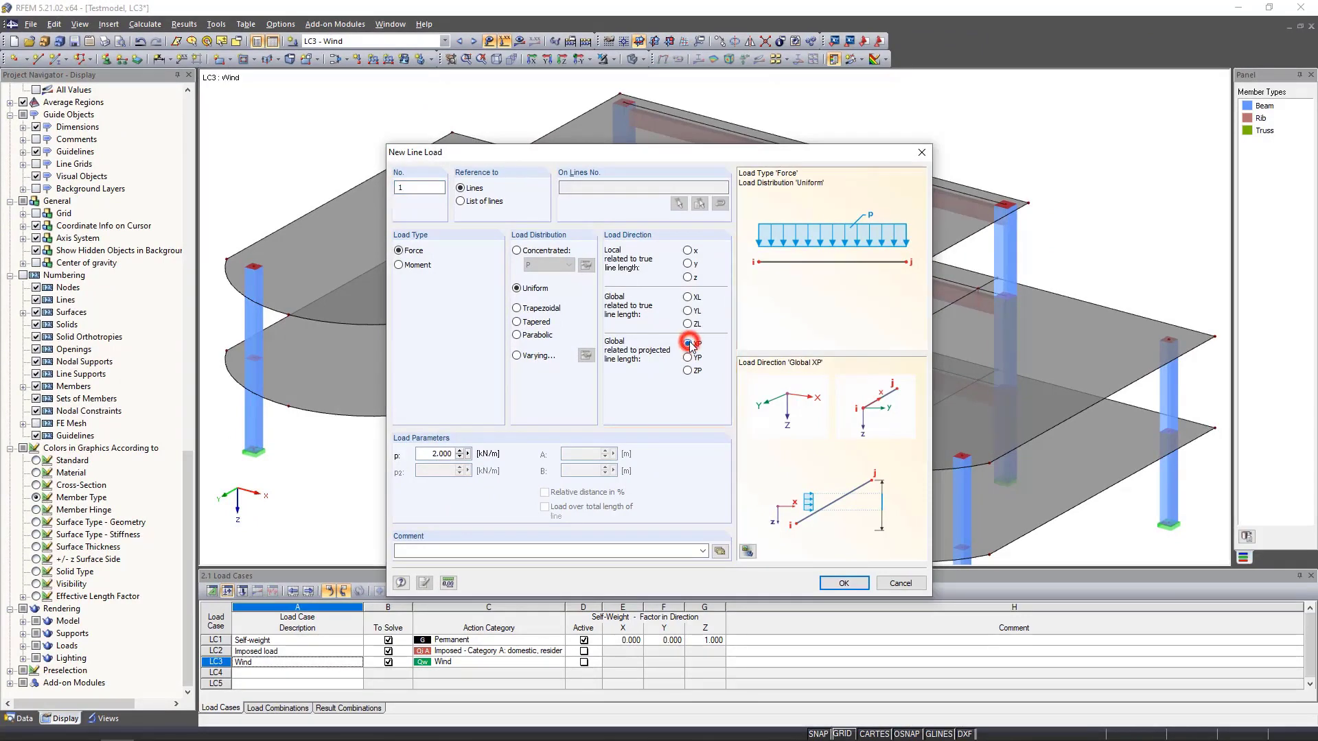
{"action": "double_click", "coordinate": [425, 455]}
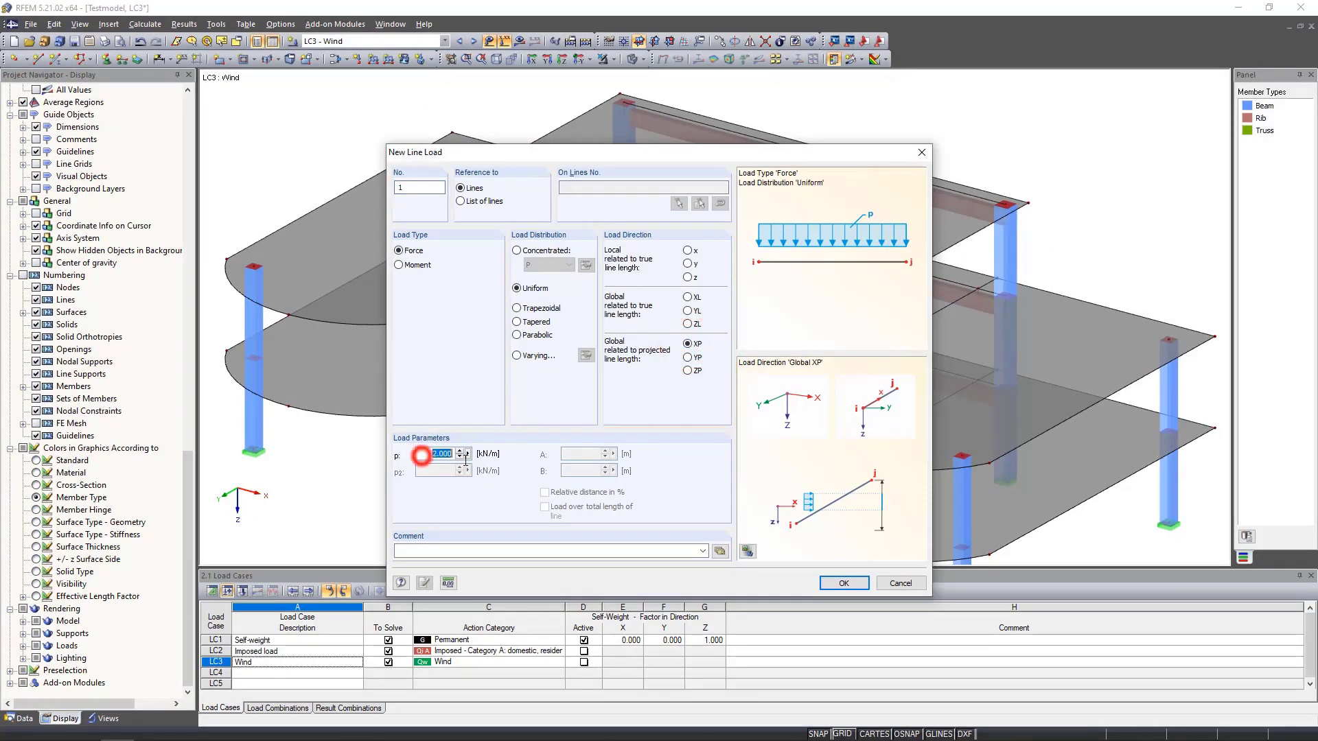
{"action": "left_click", "coordinate": [838, 583]}
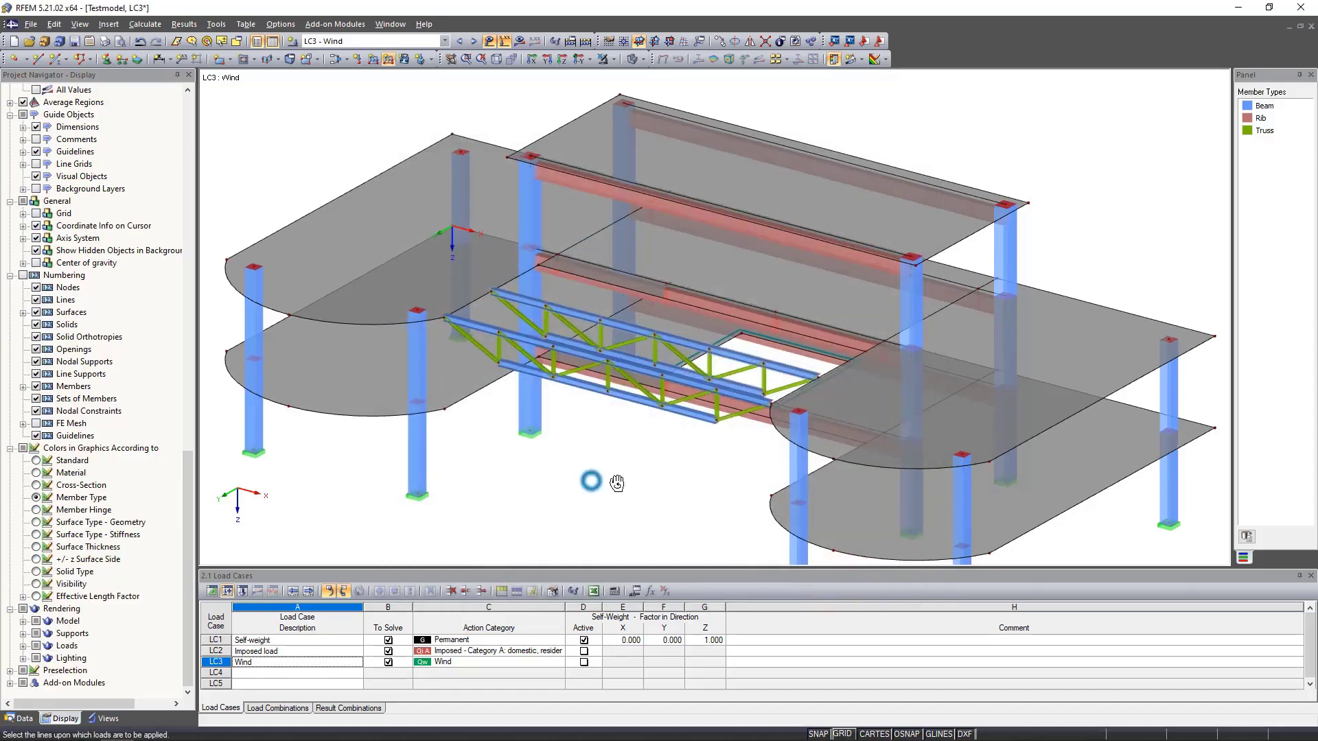
- Apply the 2 kN/m wind line load to the outer and inner slab edges of the first wing and the adjacent roof edge
{"action": "middle_click_drag", "start_coordinate": [616, 483], "coordinate": [986, 463], "text": "ctrl"}
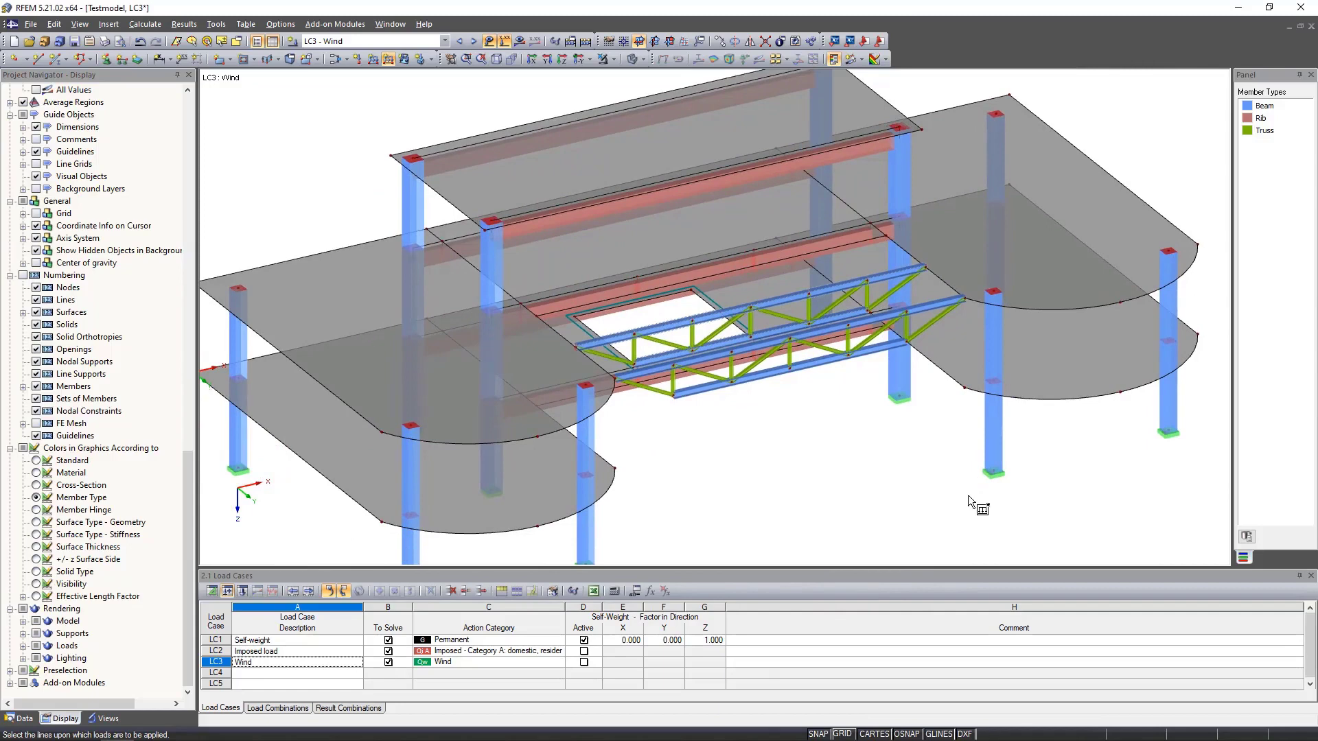
{"action": "left_click", "coordinate": [309, 376]}
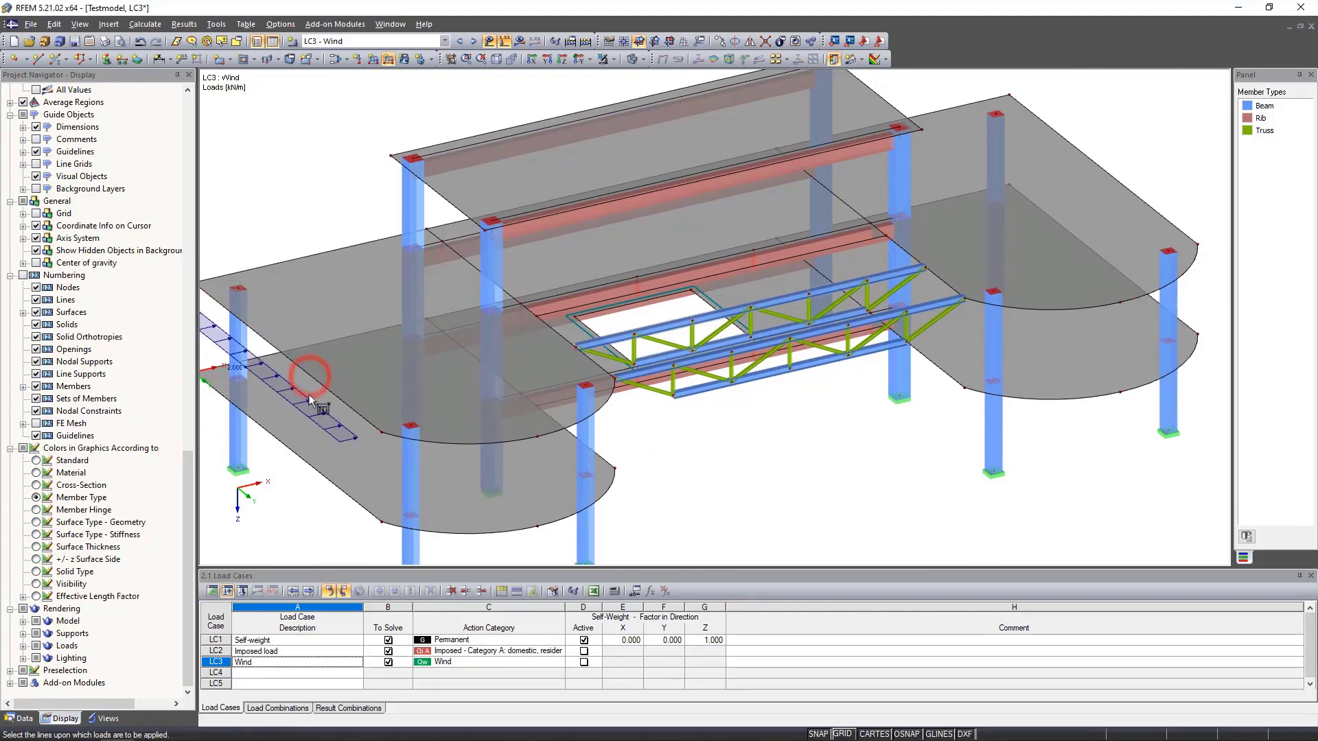
{"action": "left_click", "coordinate": [308, 466]}
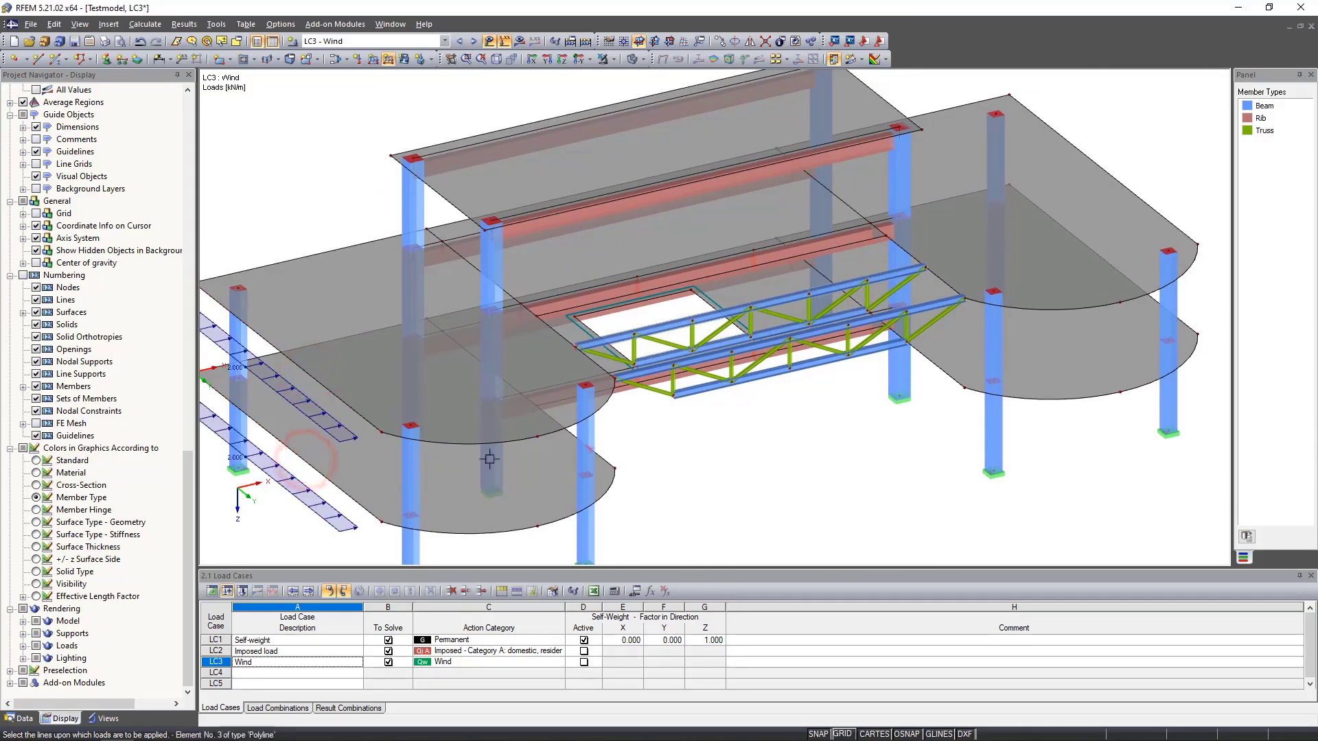
{"action": "left_click", "coordinate": [601, 458]}
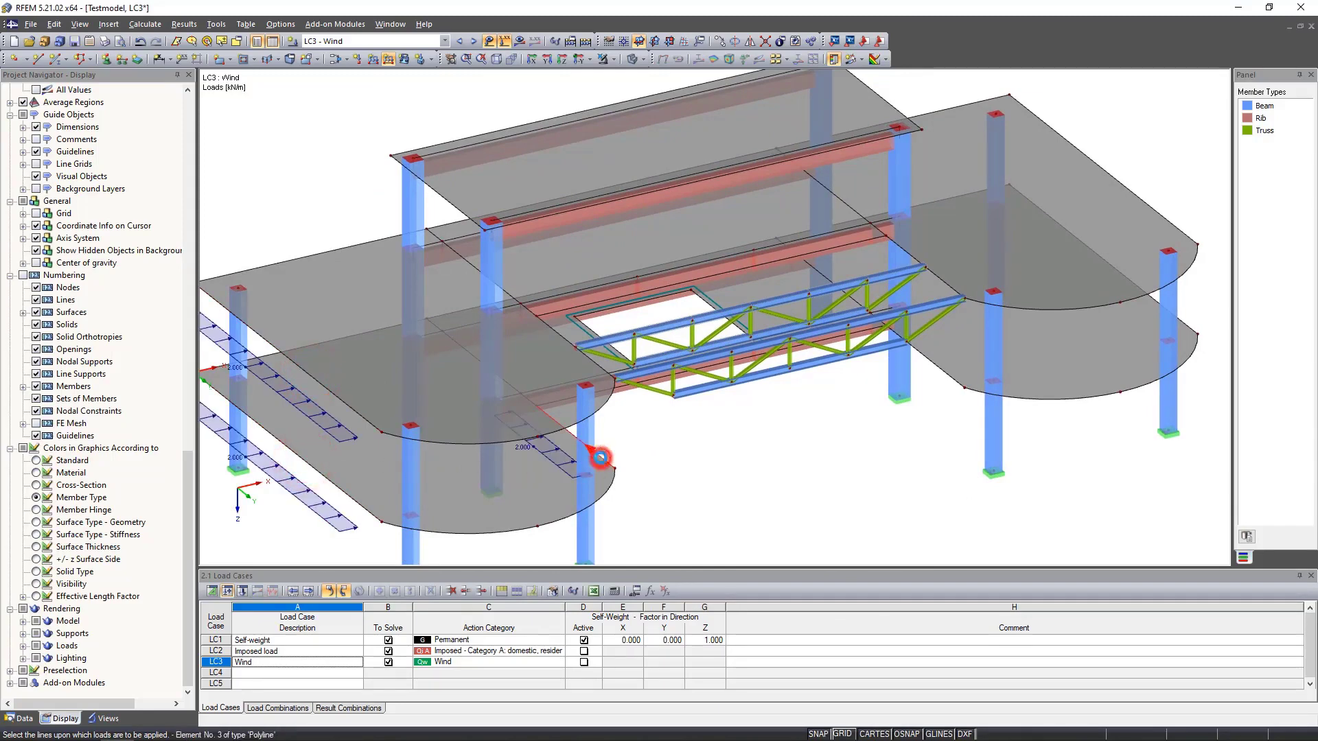
{"action": "left_click", "coordinate": [593, 364]}
{"action": "left_click", "coordinate": [461, 206]}
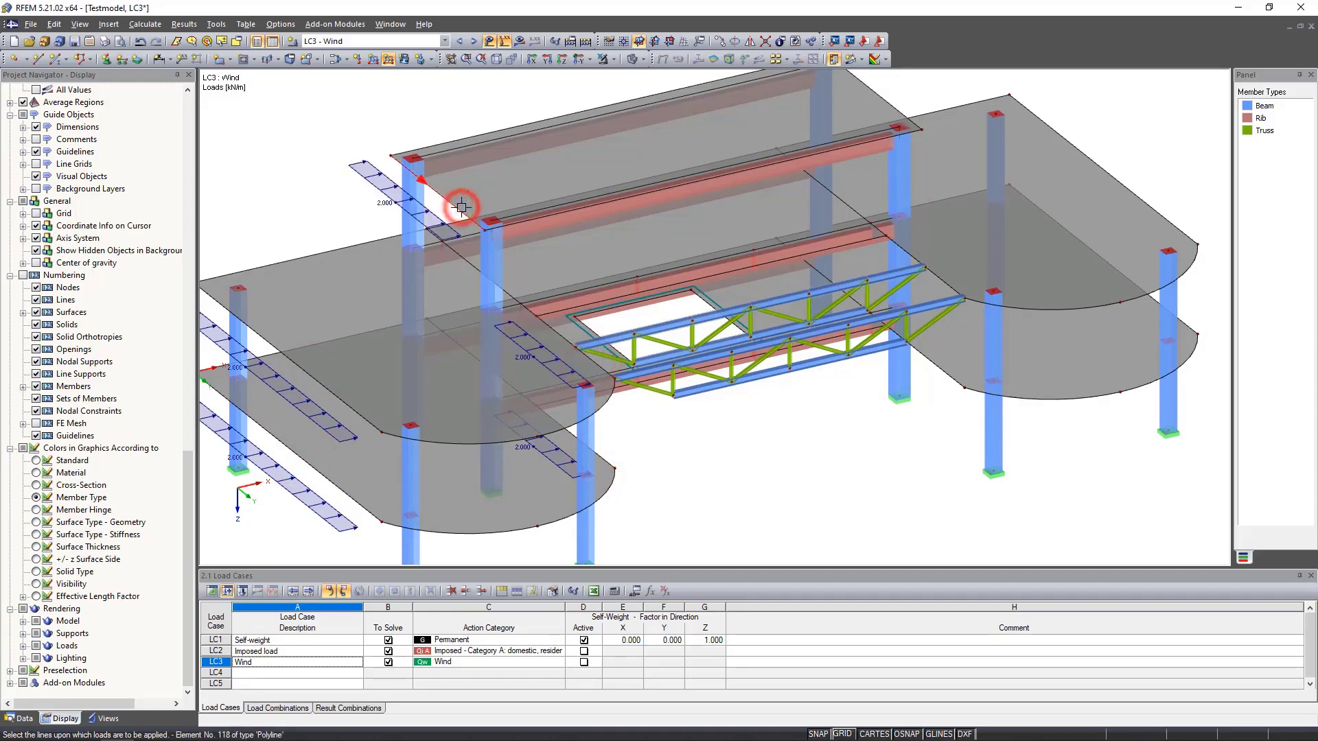
- Apply the 2 kN/m wind line load to the opposite wing's inner and outer slab edges and the opposite roof edge
{"action": "left_click", "coordinate": [938, 367]}
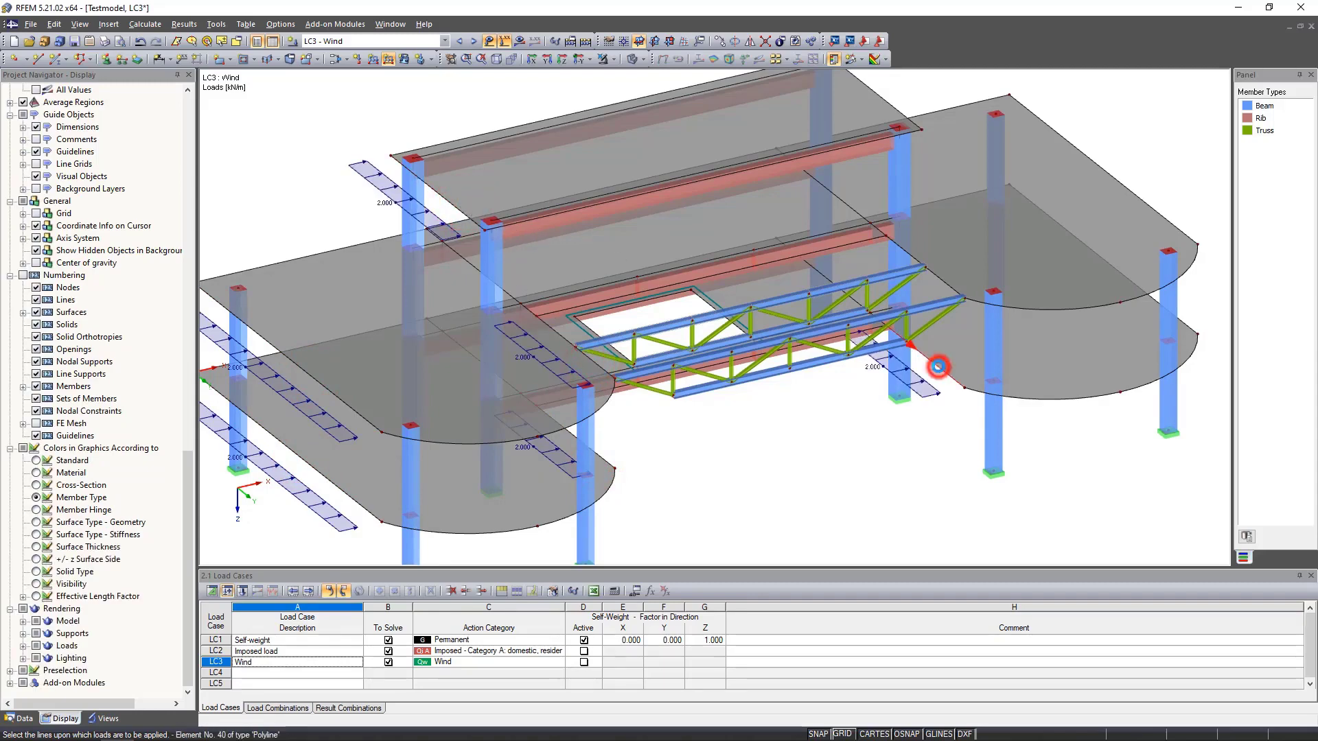
{"action": "left_click", "coordinate": [943, 284]}
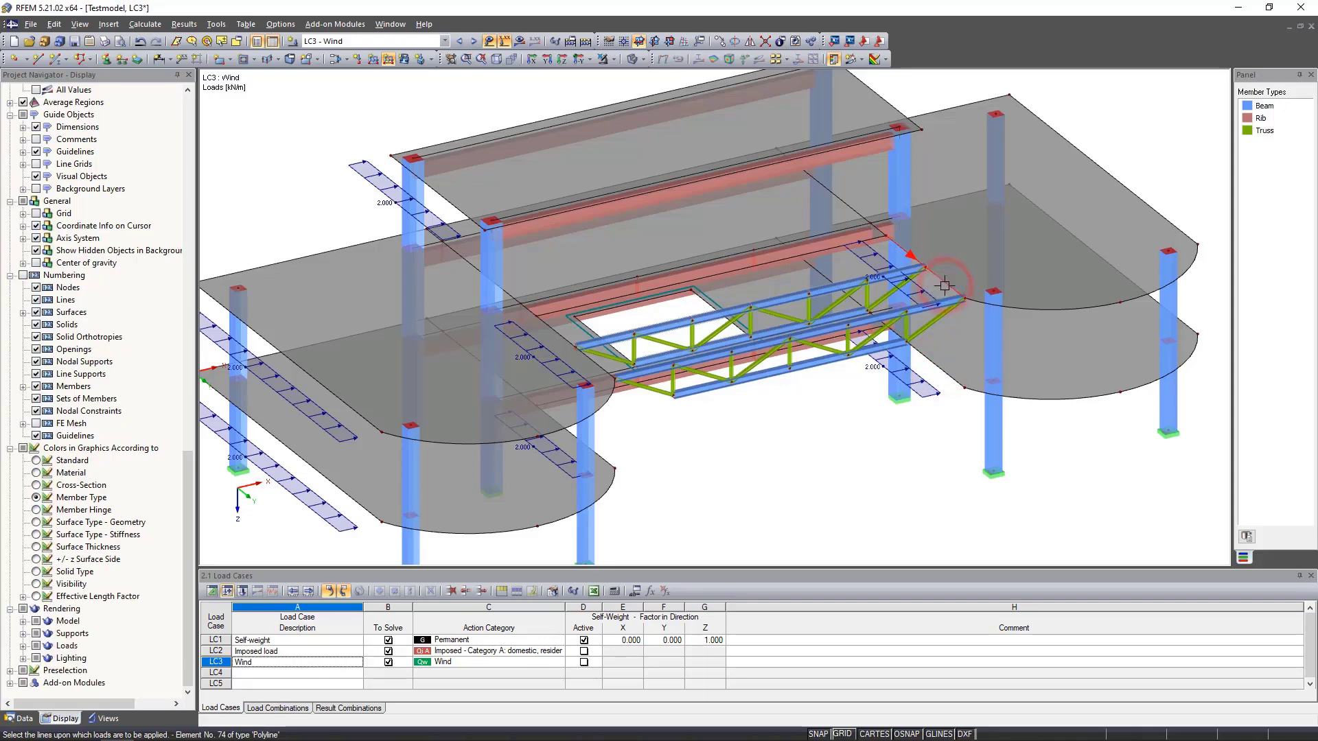
{"action": "middle_click_drag", "start_coordinate": [945, 286], "coordinate": [843, 344]}
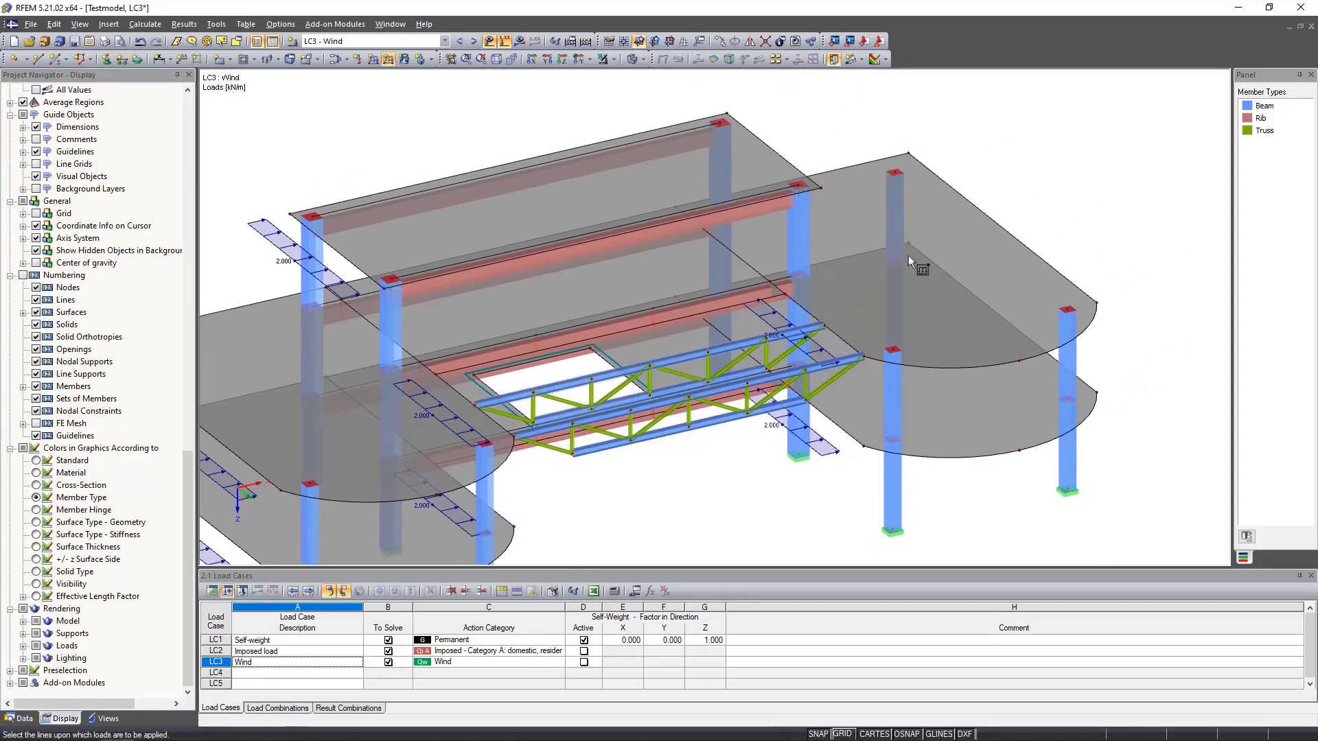
{"action": "left_click", "coordinate": [781, 154]}
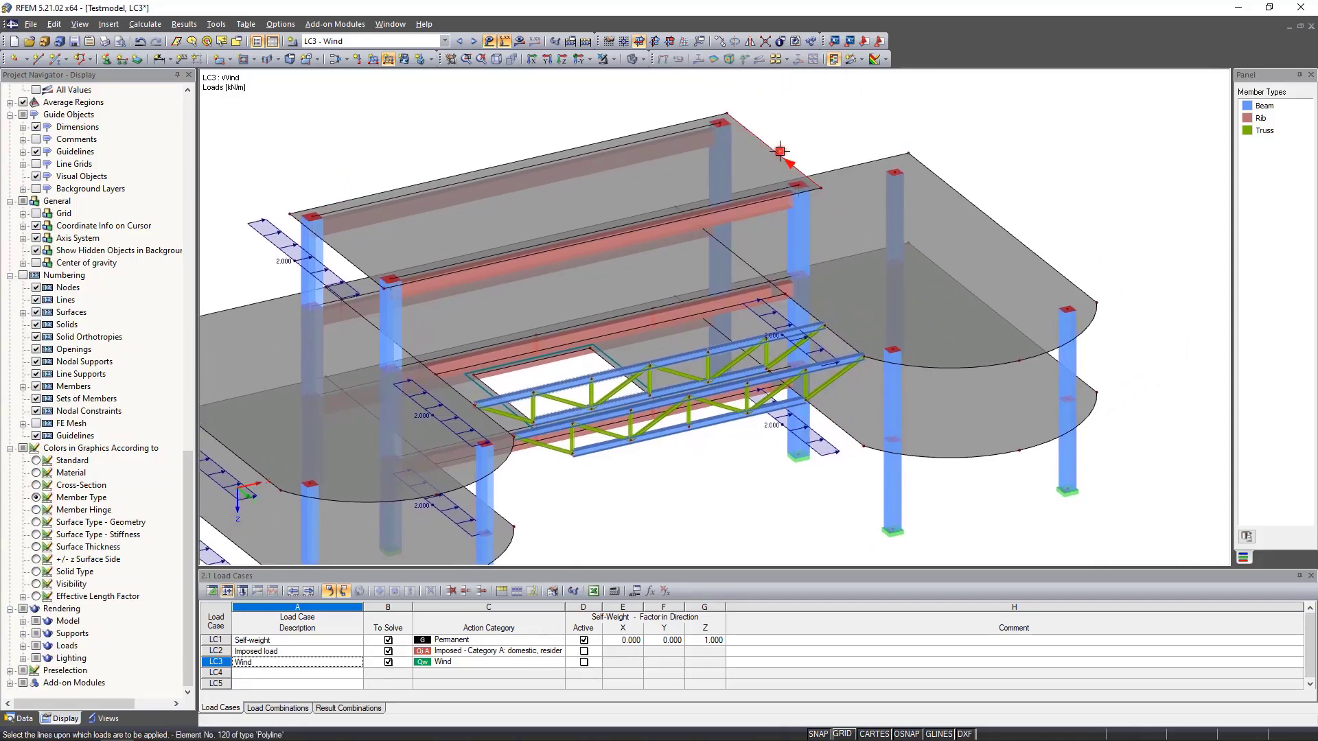
{"action": "left_click", "coordinate": [968, 205]}
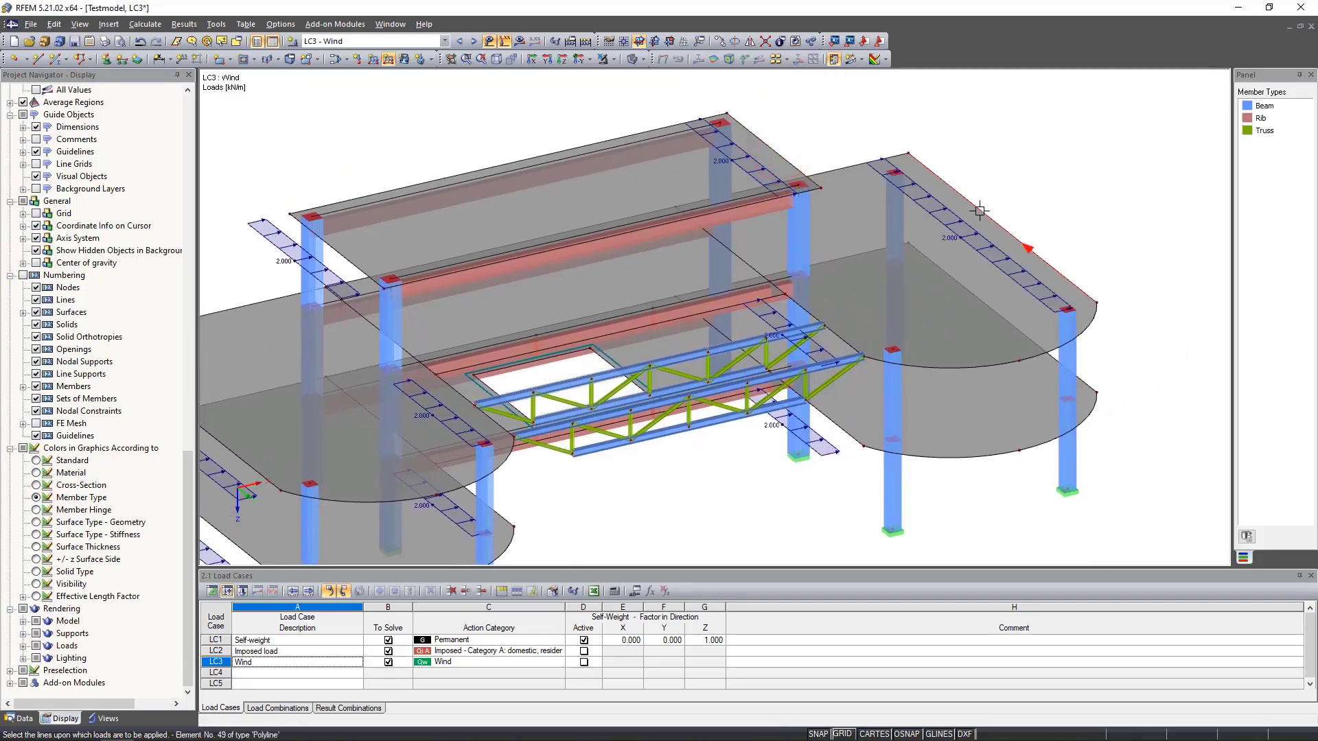
{"action": "left_click", "coordinate": [1084, 386]}
{"action": "scroll", "coordinate": [1123, 352], "scroll_direction": "down", "scroll_amount": 1}
{"action": "scroll", "coordinate": [1124, 352], "scroll_direction": "down", "scroll_amount": 1}
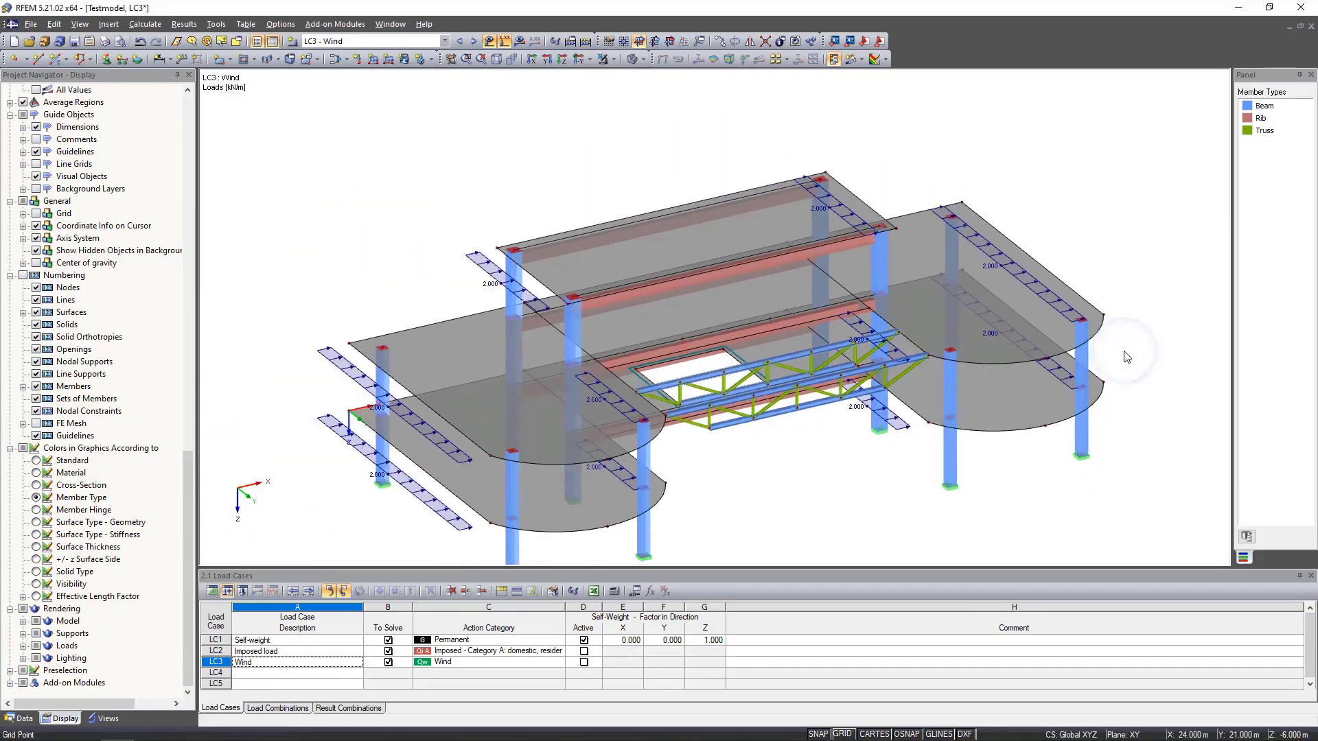
{"action": "middle_click_drag", "start_coordinate": [1124, 352], "coordinate": [536, 151]}
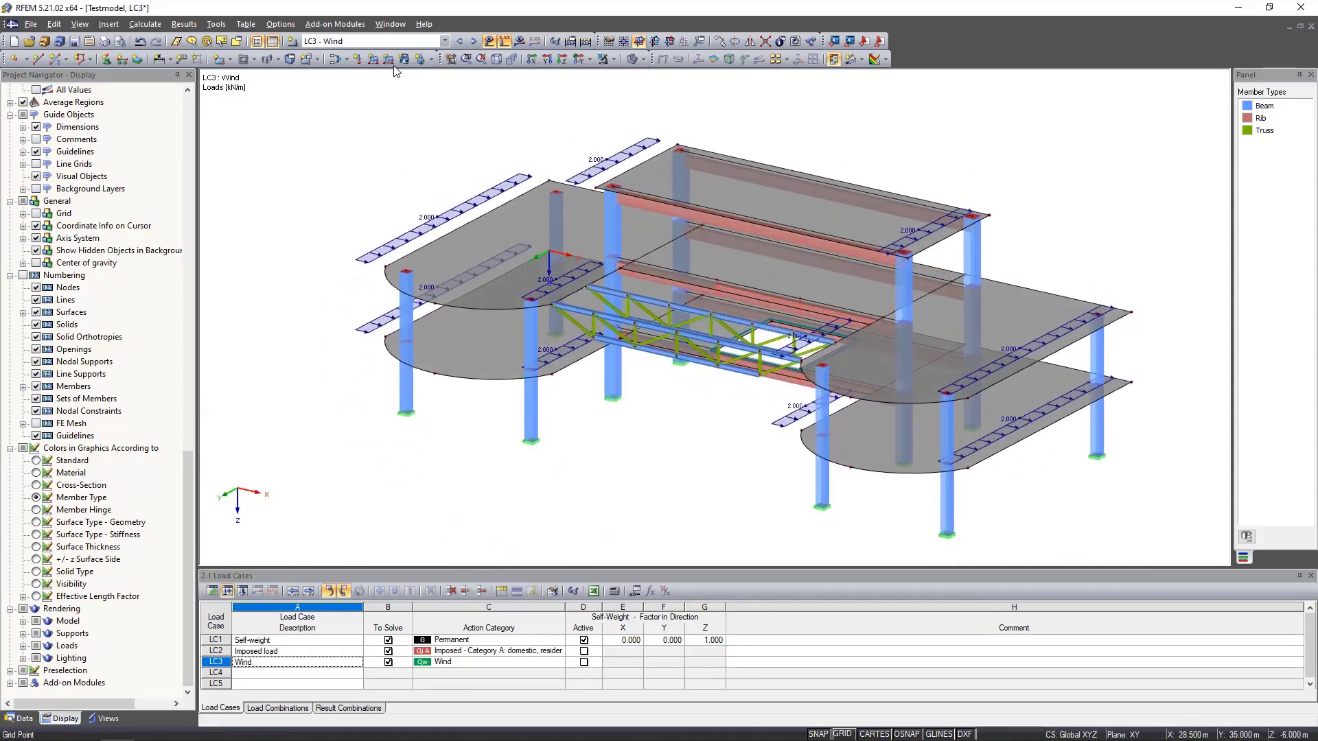